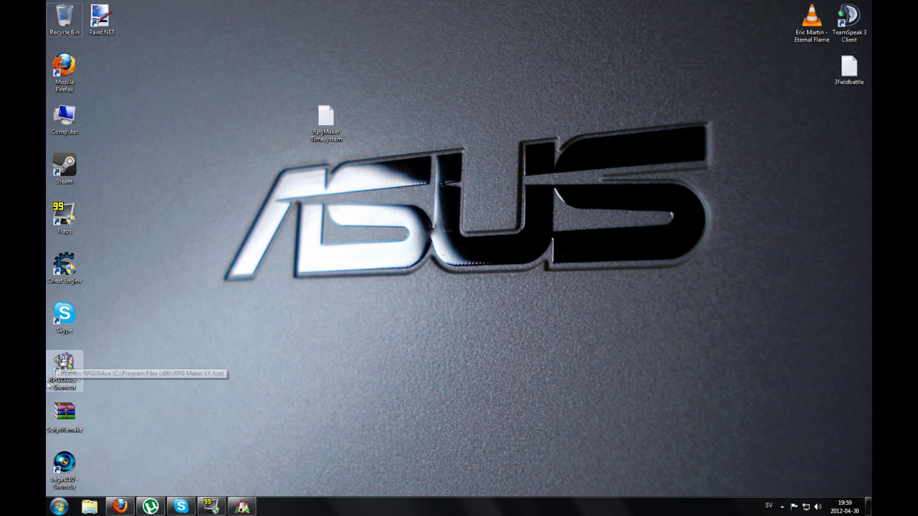
Switch to the RPG Maker VX Ace project The Dagger Of Light and display the Shop1 map
click(243, 506)
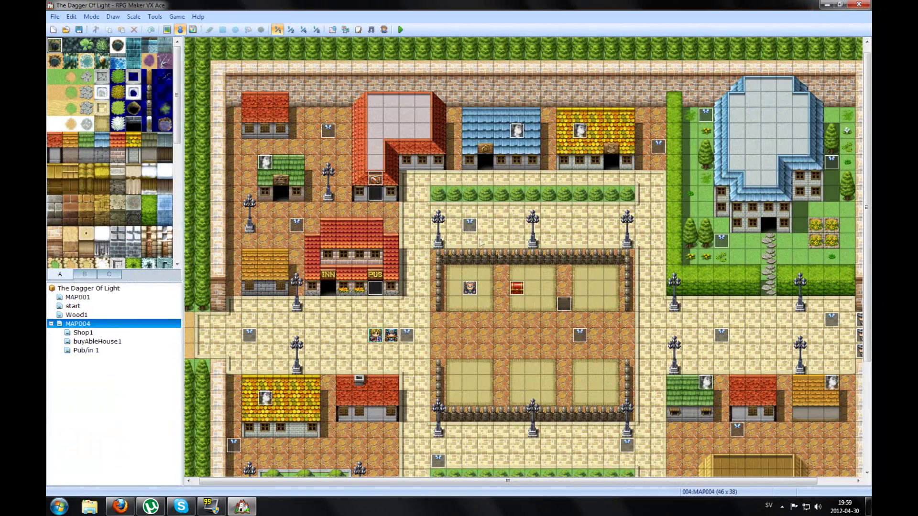
scroll(336, 179, down, 3)
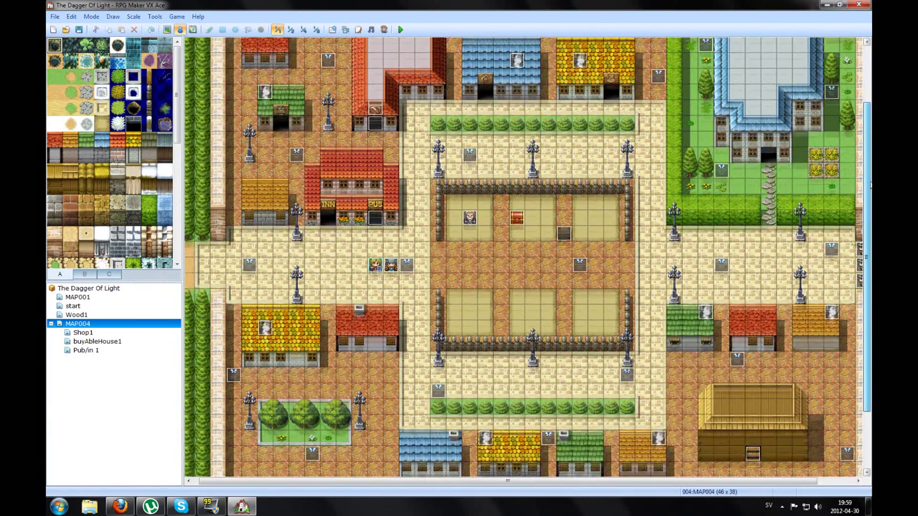
scroll(336, 179, up, 2)
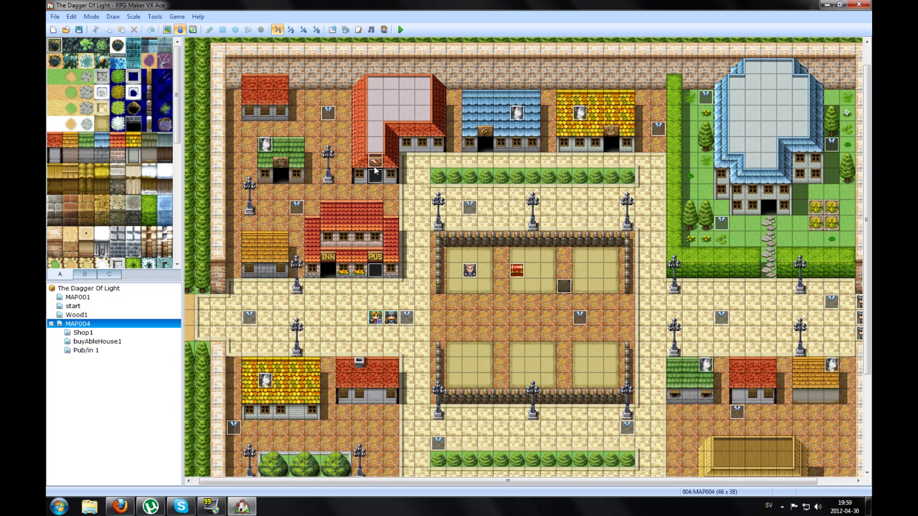
click(83, 333)
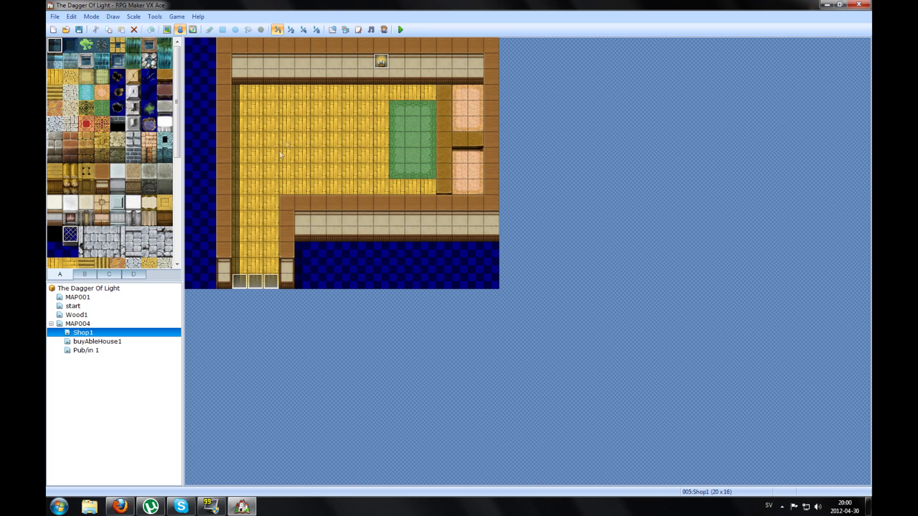
Start a new event on tile 017,004 behind the shop counter and bring up its graphic selection
double_click(462, 112)
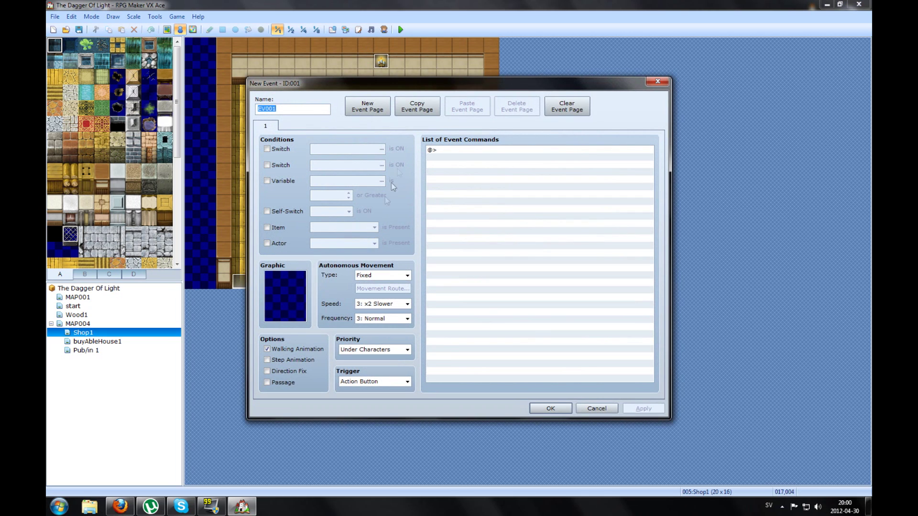
click(299, 301)
double_click(297, 297)
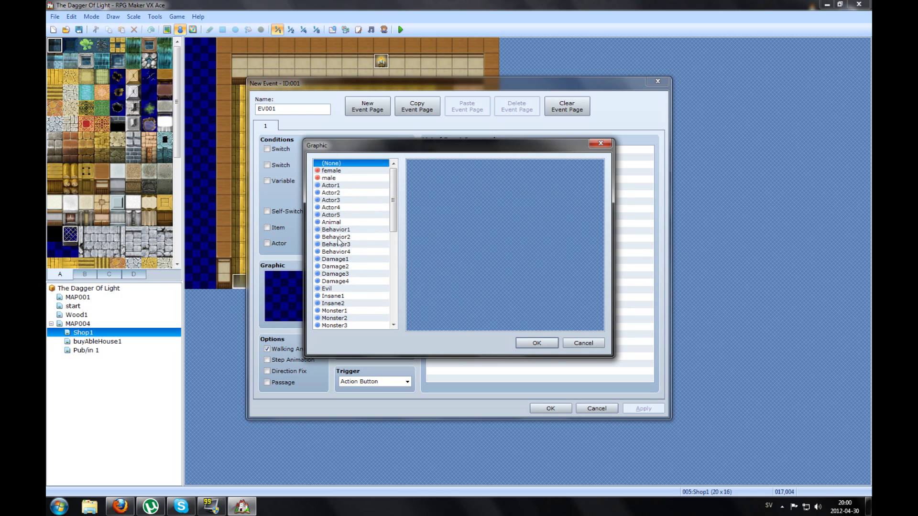
Assign the armored soldier from the People4 character set as the shopkeeper's graphic and save the event
click(335, 185)
click(338, 200)
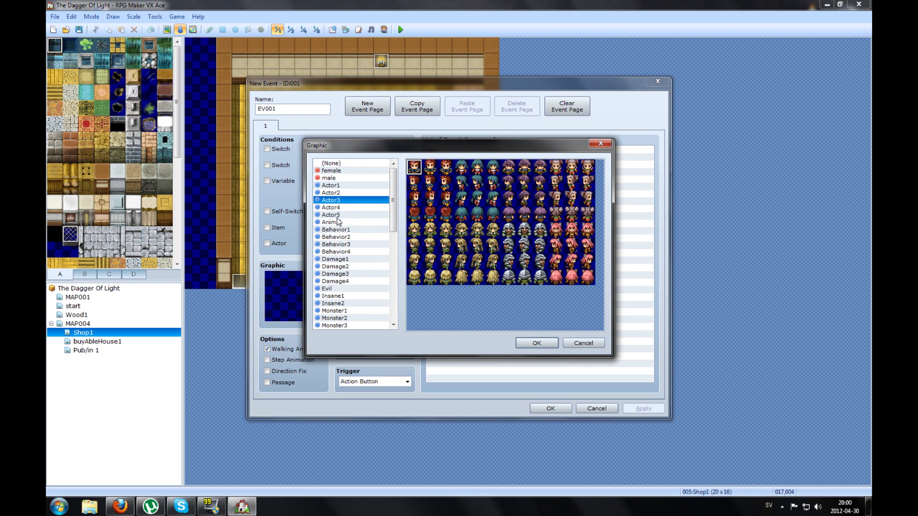
click(364, 237)
click(356, 245)
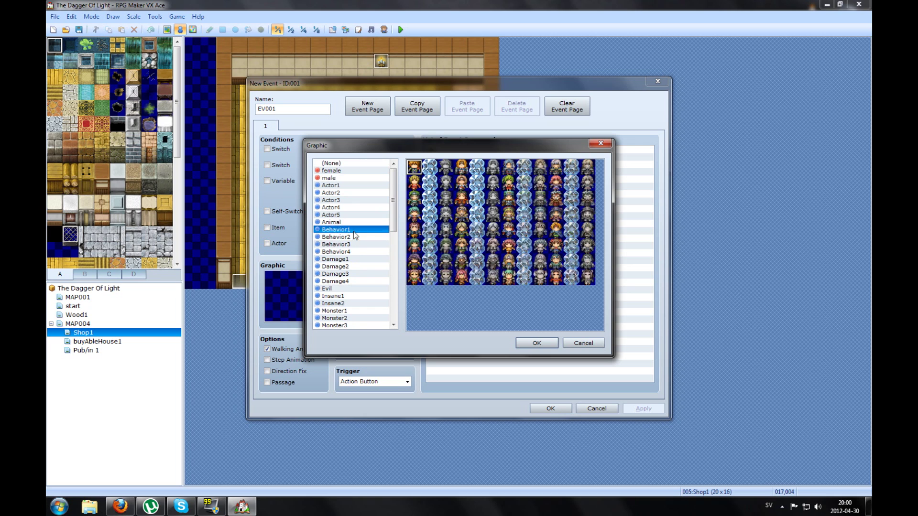
click(342, 327)
scroll(342, 326, down, 3)
click(342, 269)
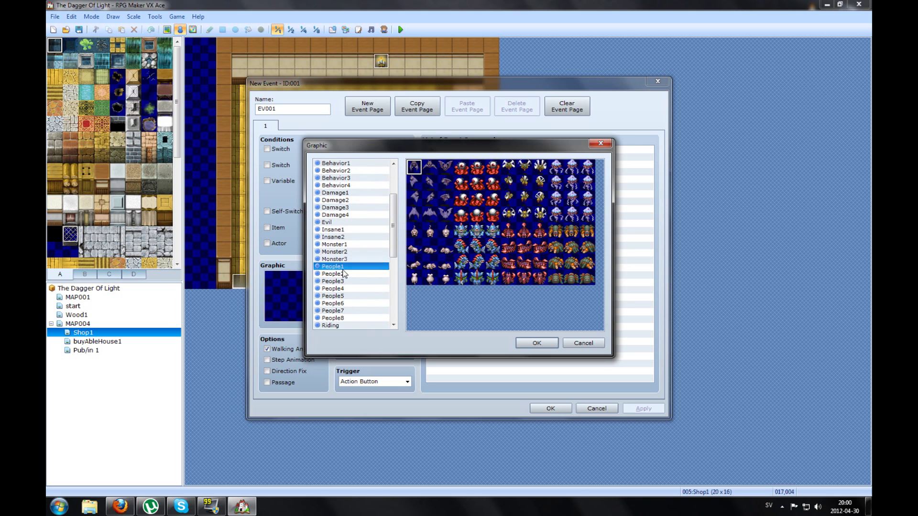
click(343, 275)
click(339, 281)
click(339, 289)
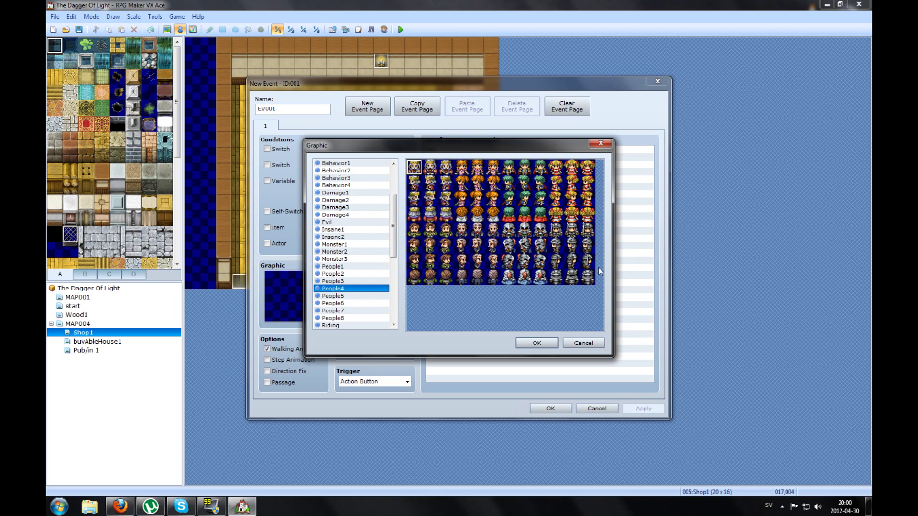
double_click(526, 249)
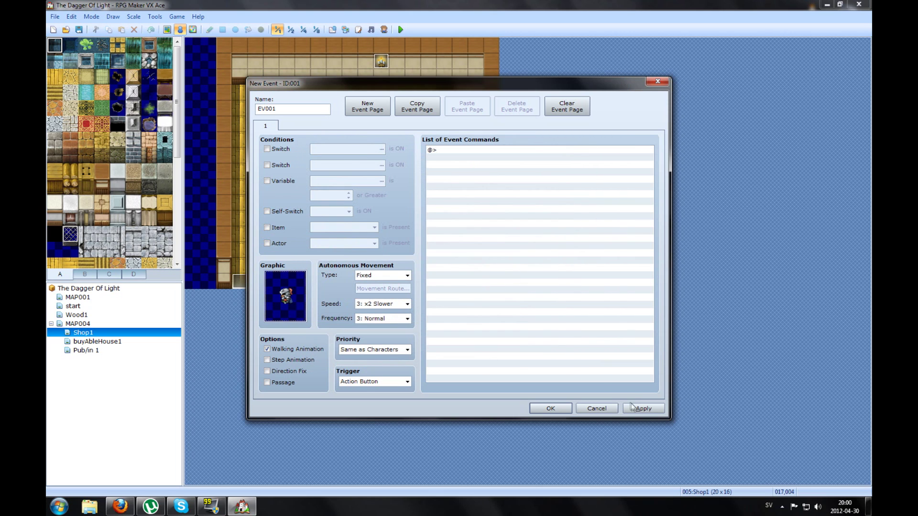
click(635, 409)
click(551, 409)
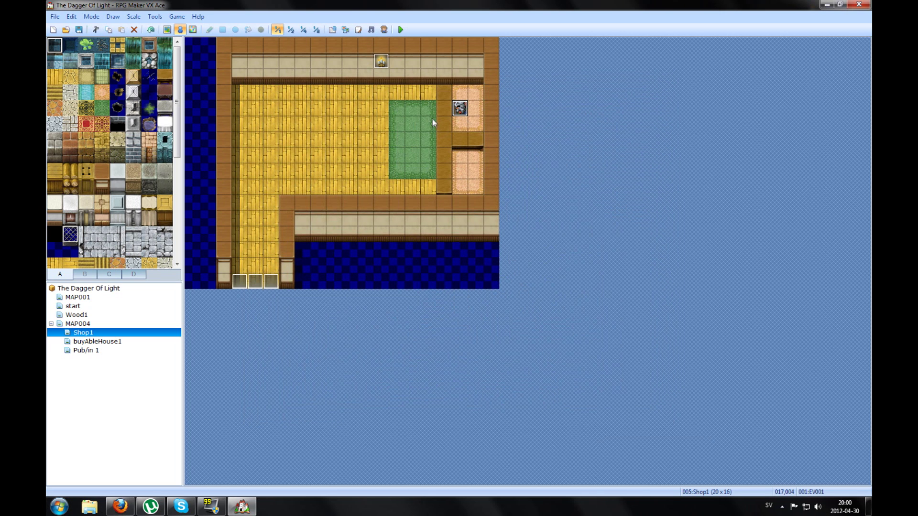
click(427, 108)
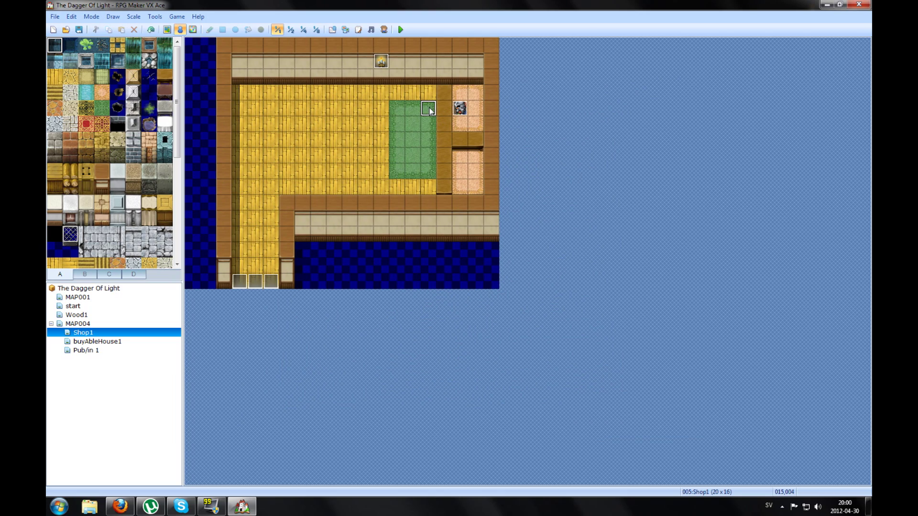
double_click(429, 109)
drag(424, 87, 408, 189)
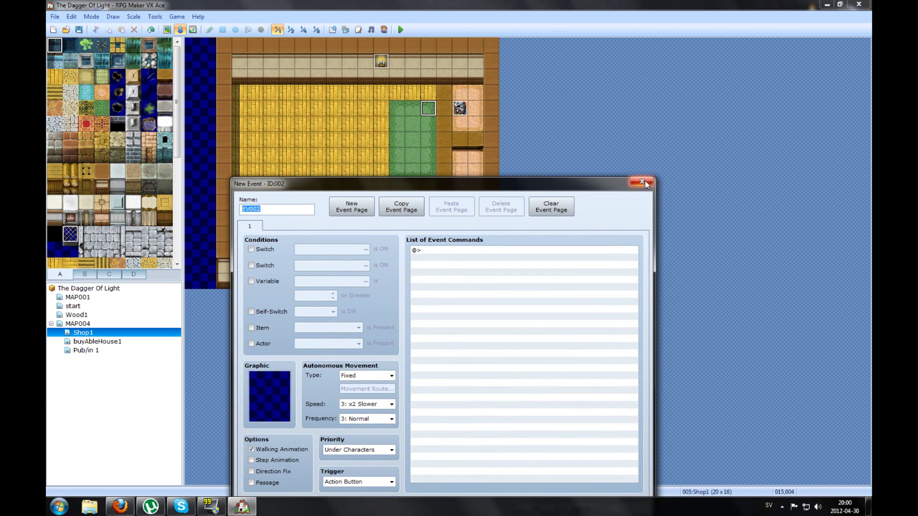
click(642, 182)
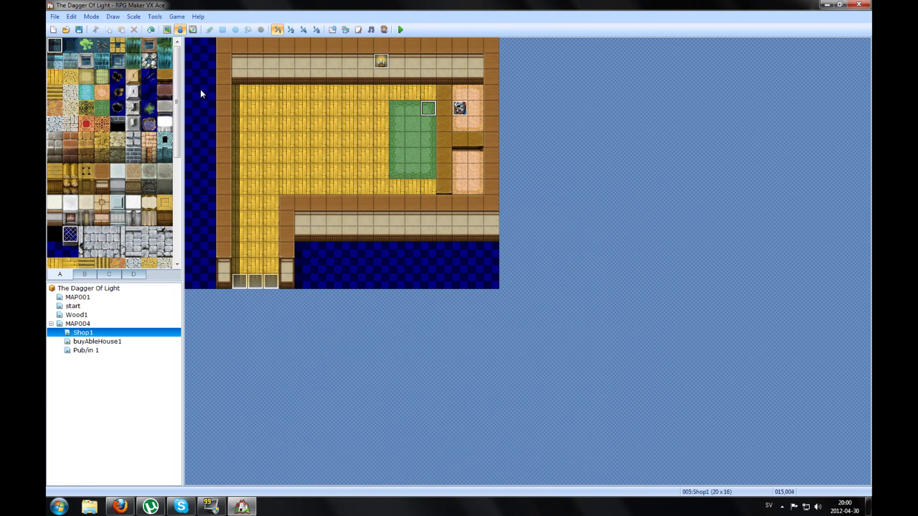
Try drawing an extra L-shaped counter on the shop floor, undo it, and return to event editing
click(165, 78)
click(167, 107)
click(192, 29)
click(166, 30)
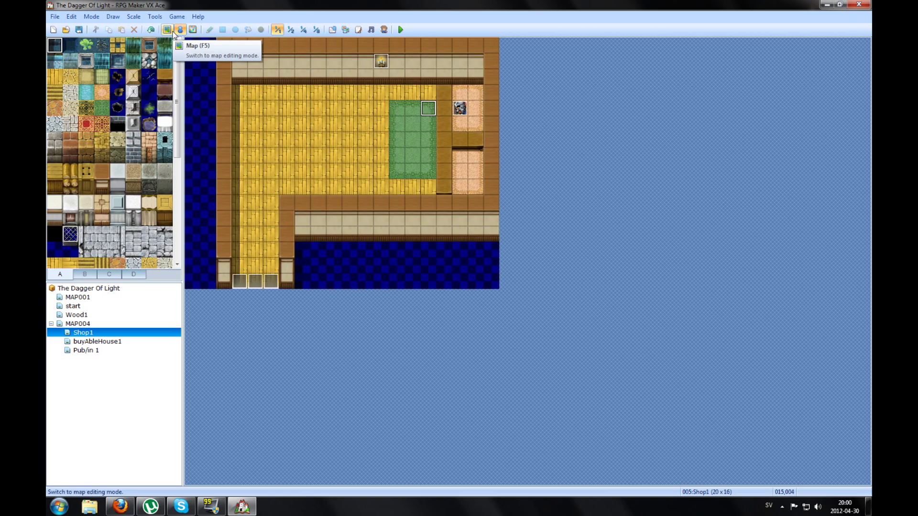
mouse_move(310, 113)
mouse_down()
mouse_move(346, 131)
mouse_move(316, 119)
mouse_move(369, 128)
mouse_move(369, 178)
mouse_up()
right_click(199, 79)
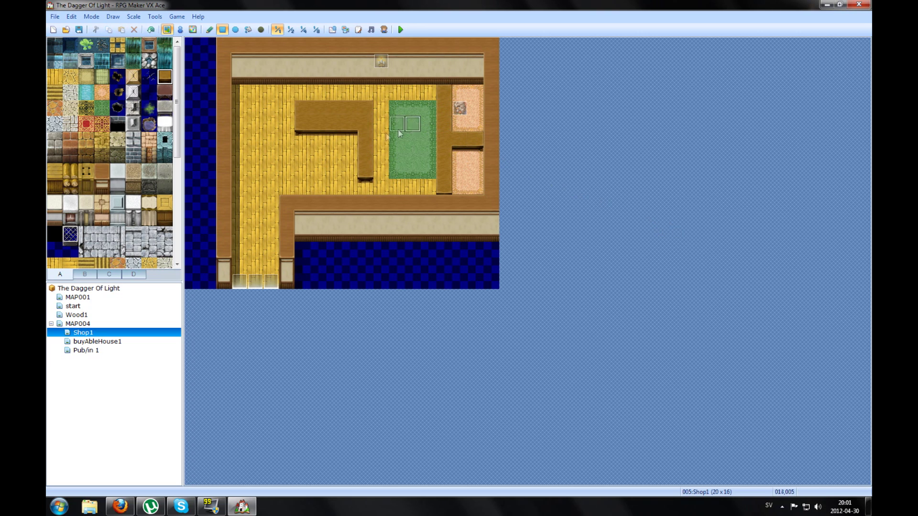
key(ctrl+z)
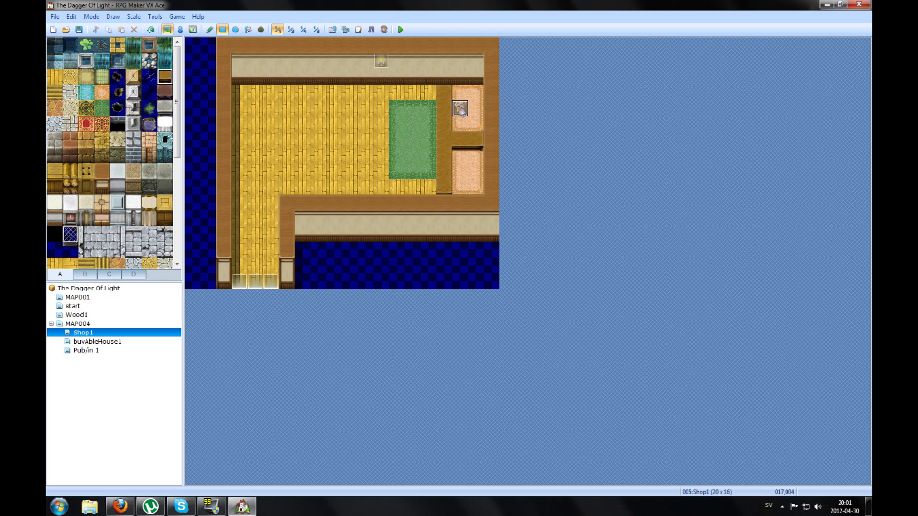
key(F6)
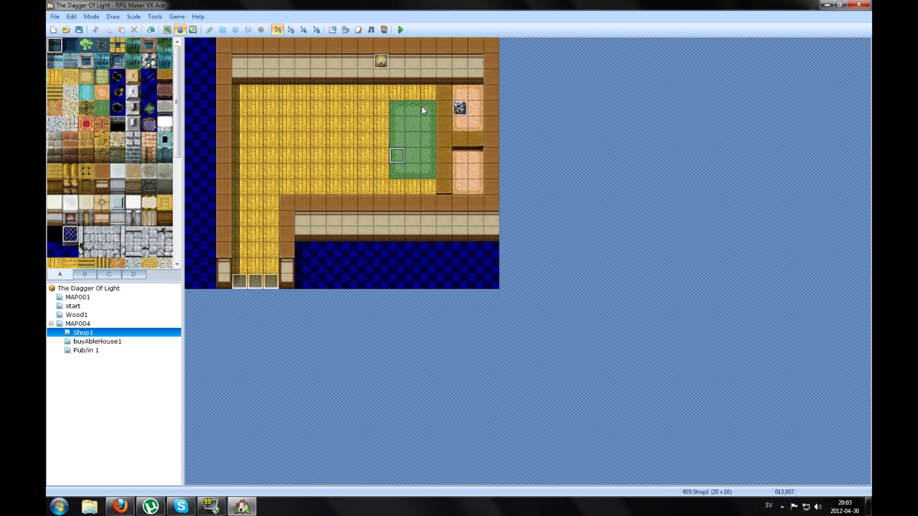
Start a new event on carpet tile 015,004 in front of the counter and begin a Conditional Branch command
click(424, 108)
double_click(432, 111)
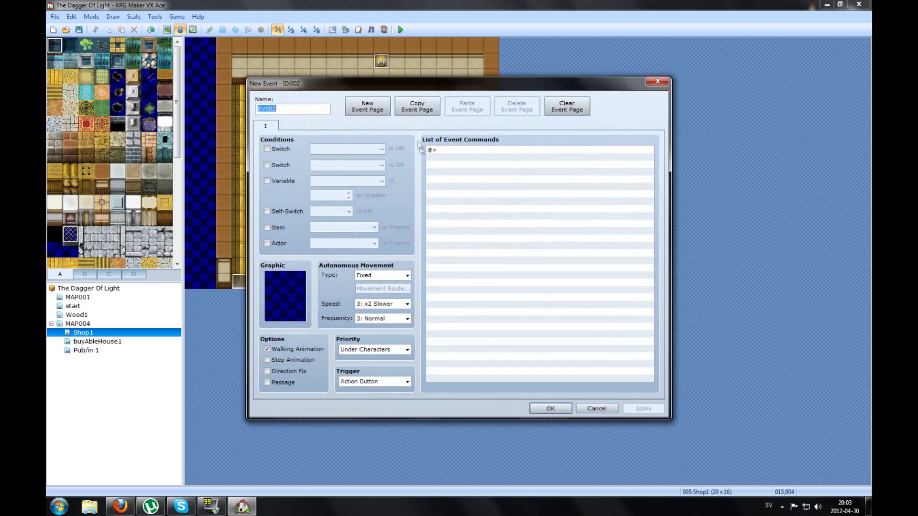
click(444, 151)
double_click(443, 151)
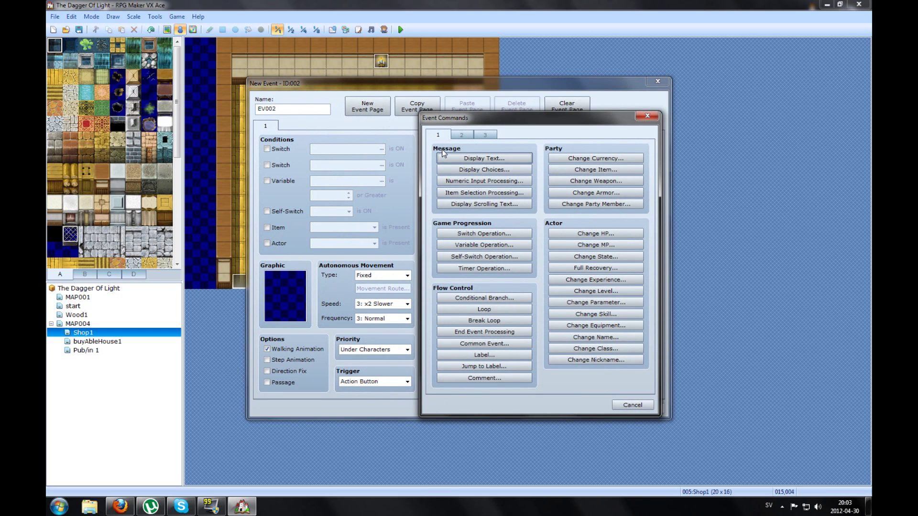
click(504, 299)
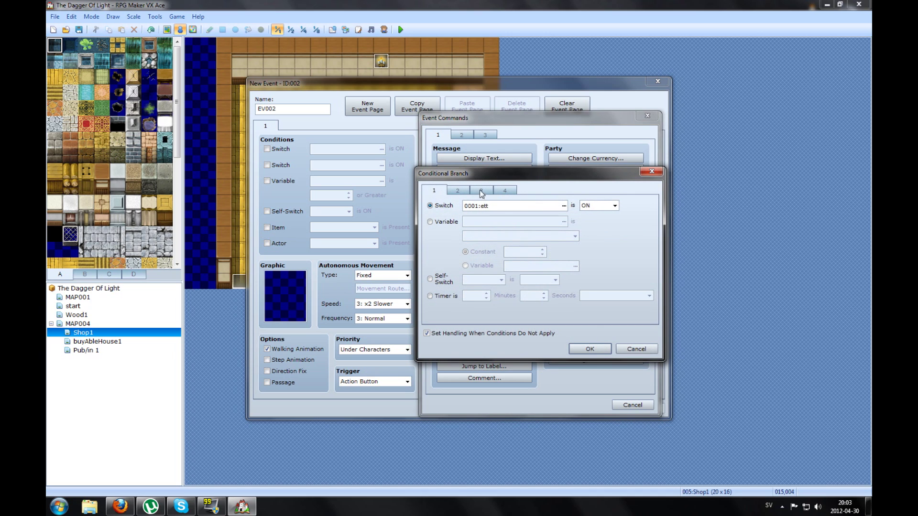
Set the branch condition to the character Player being turned Right and add the branch to the event
click(481, 191)
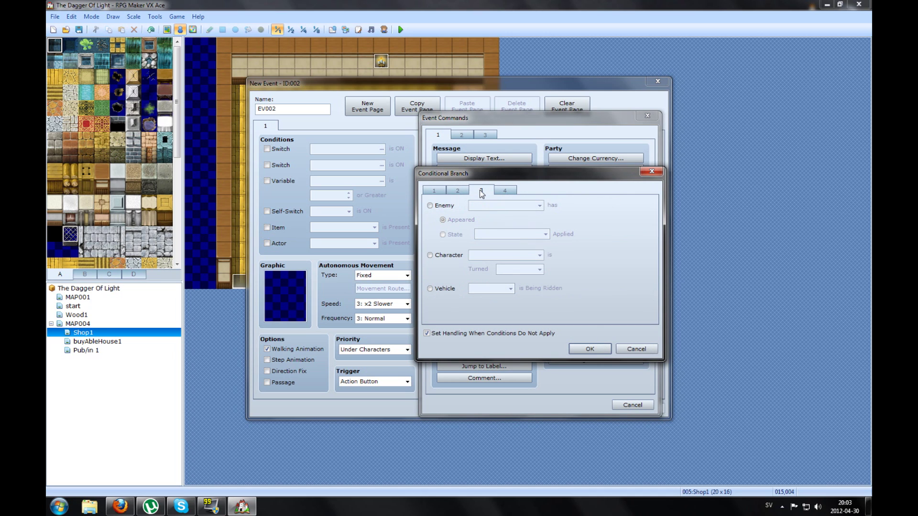
click(432, 257)
click(539, 256)
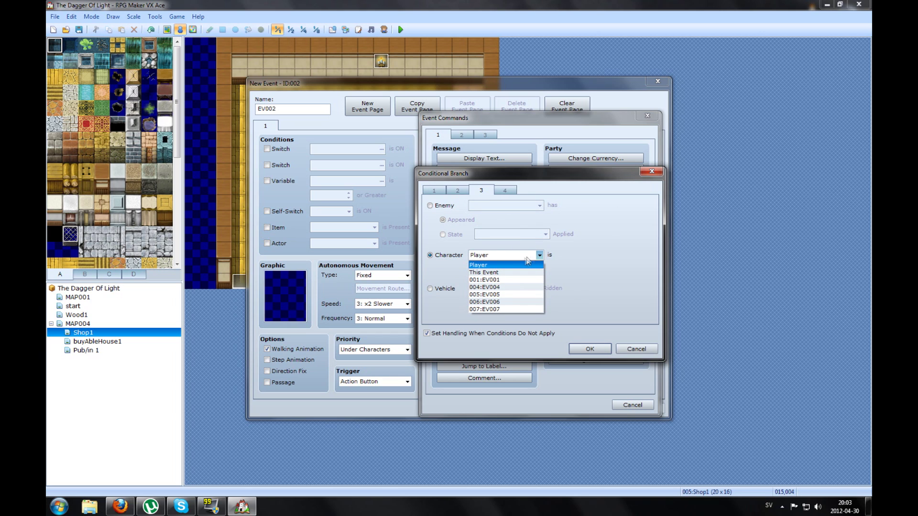
click(533, 256)
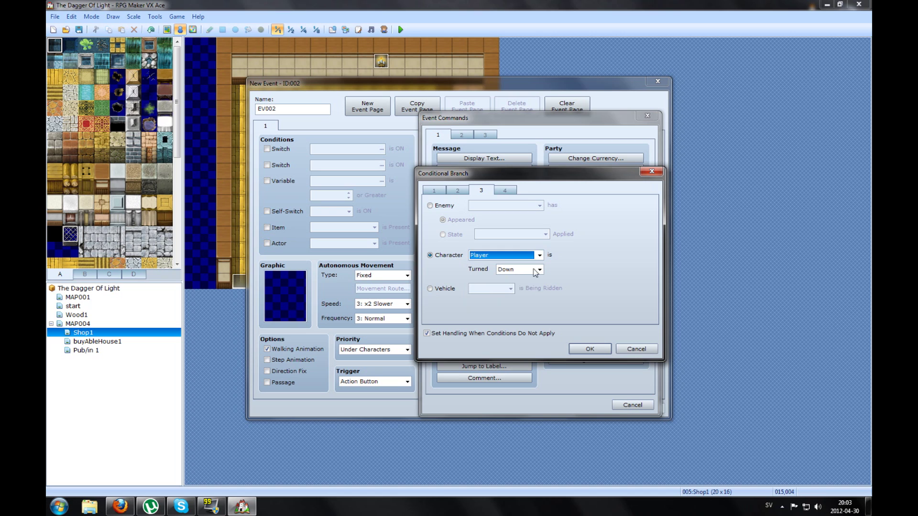
click(537, 270)
click(523, 294)
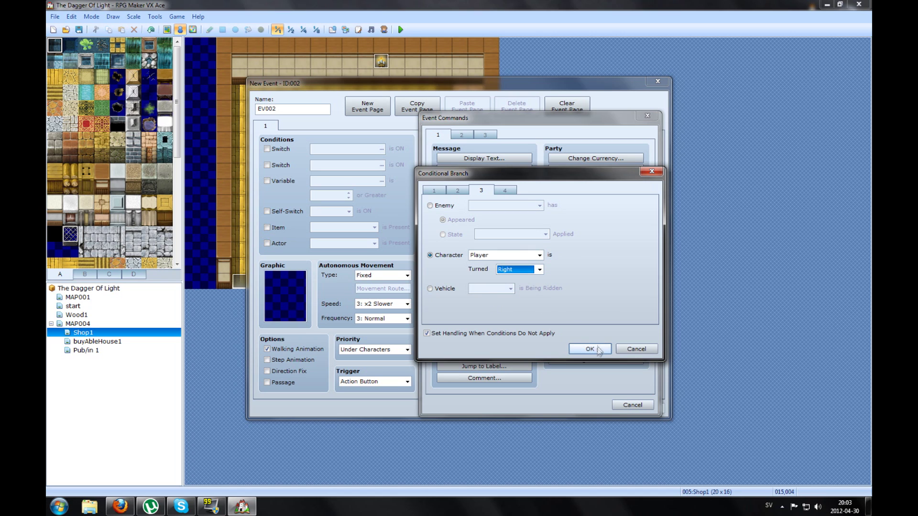
click(590, 349)
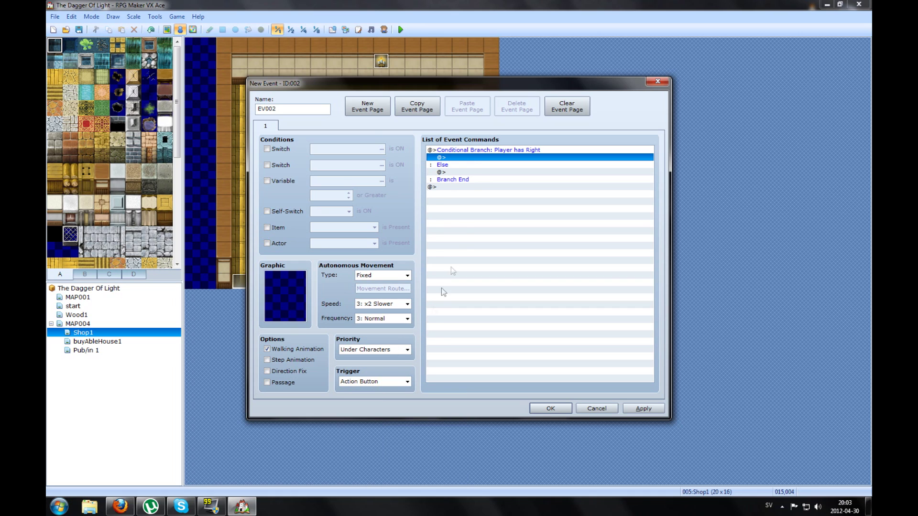
Add a Display Text command reading "Hi and welcome" inside the conditional branch
double_click(453, 159)
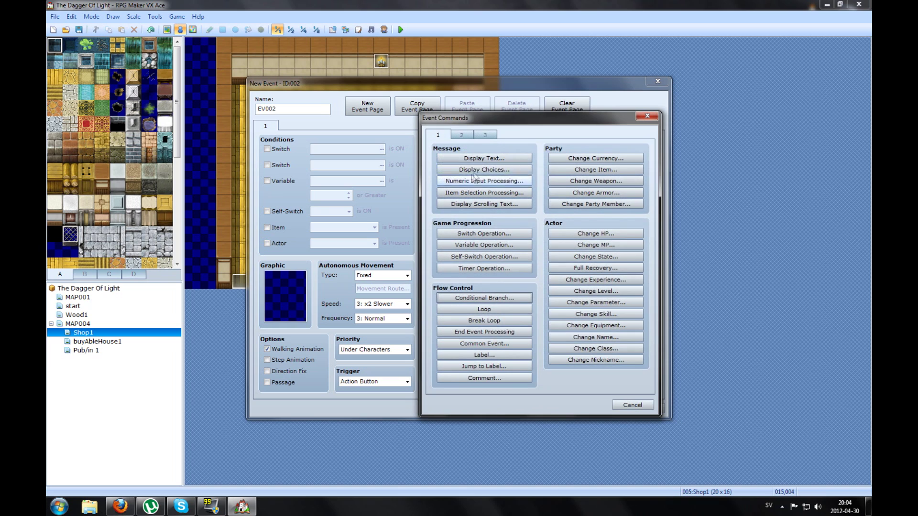
click(485, 159)
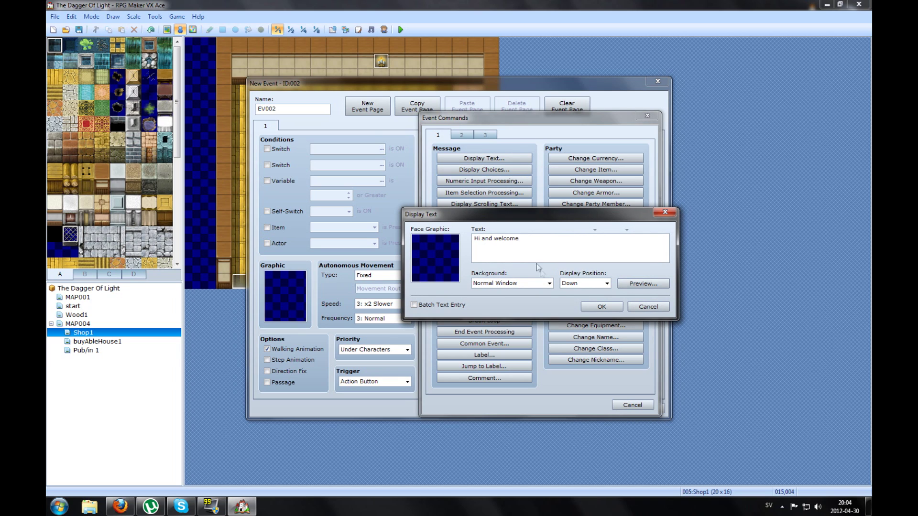
click(601, 306)
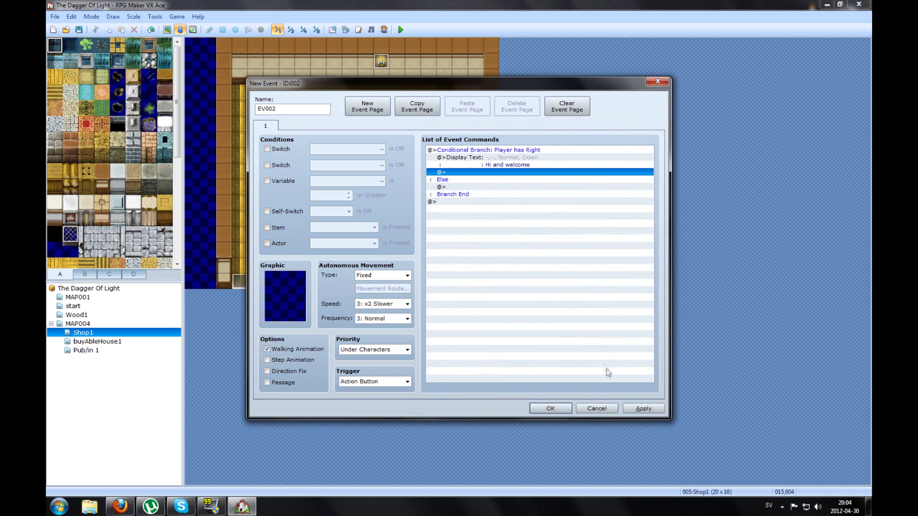
Add a Display Choices command below the greeting, with Buy! as choice 1 and "Leave" in quotation marks as choice 2
double_click(458, 173)
click(473, 170)
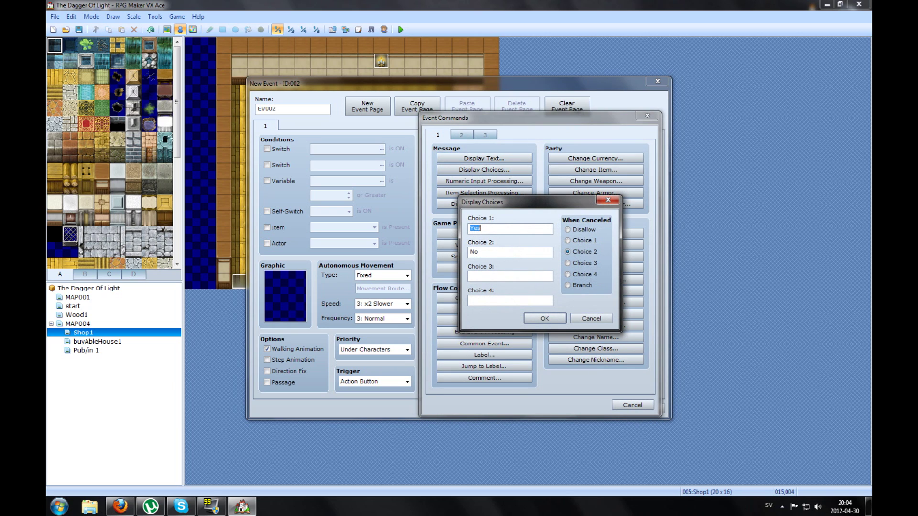
text(Buy!)
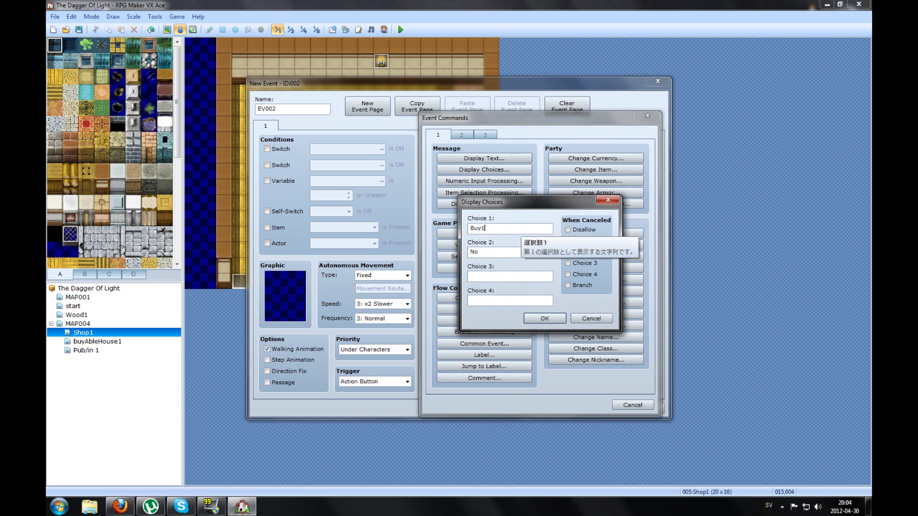
key(Tab)
text(")
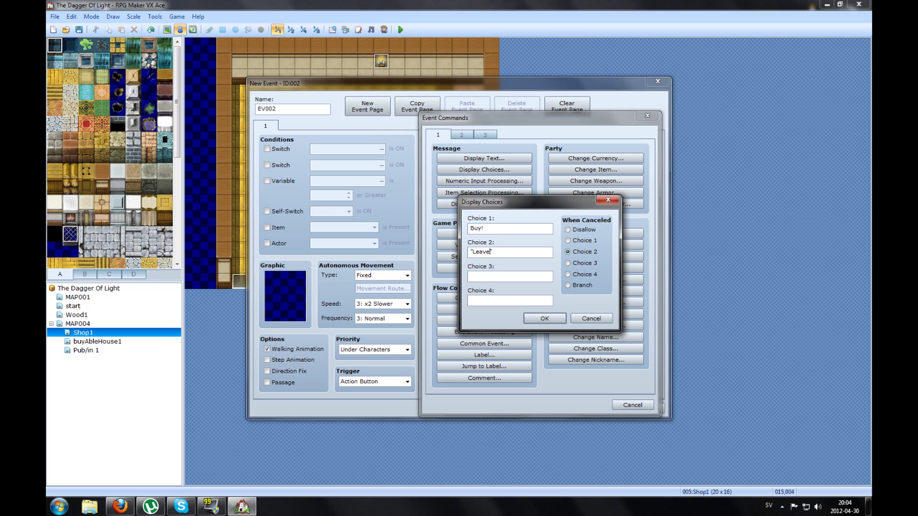
click(545, 319)
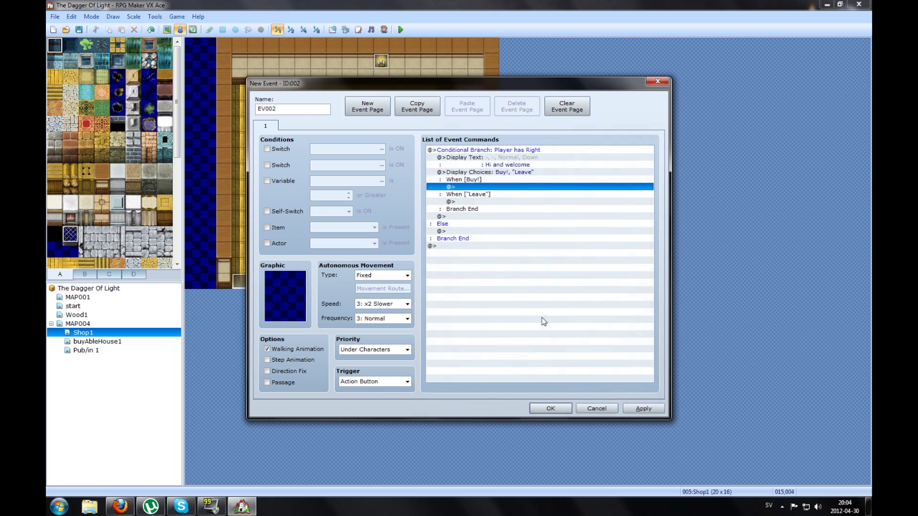
Add a Shop Processing command under When [Buy!] and list the weapon 001:Hand Ax at its normal price as the first goods entry
double_click(452, 188)
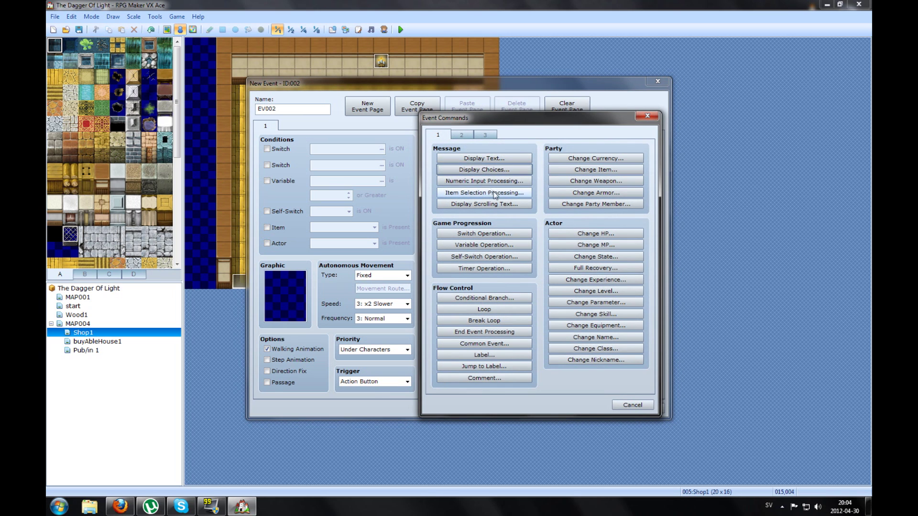
click(462, 135)
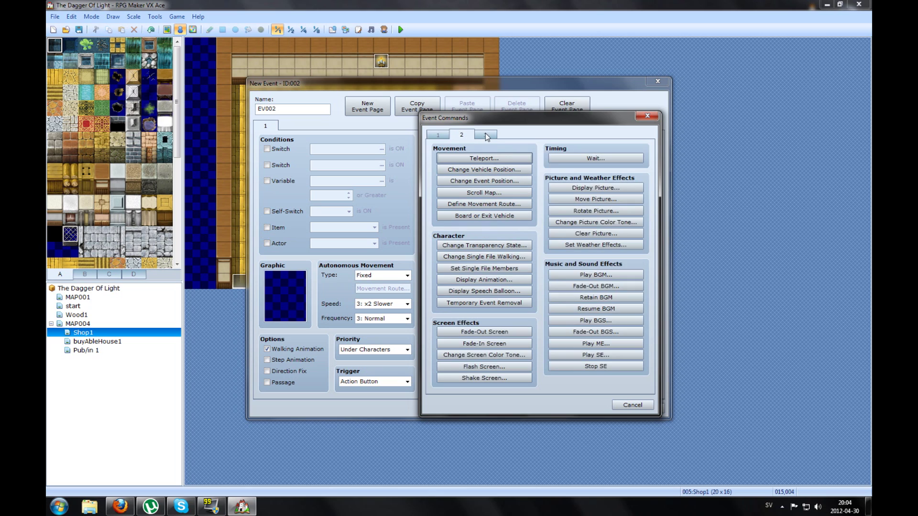
click(486, 135)
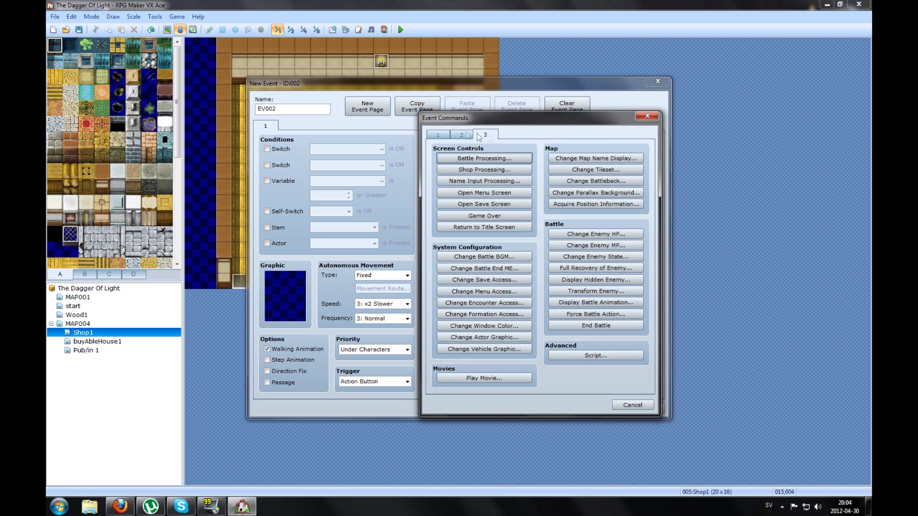
click(486, 138)
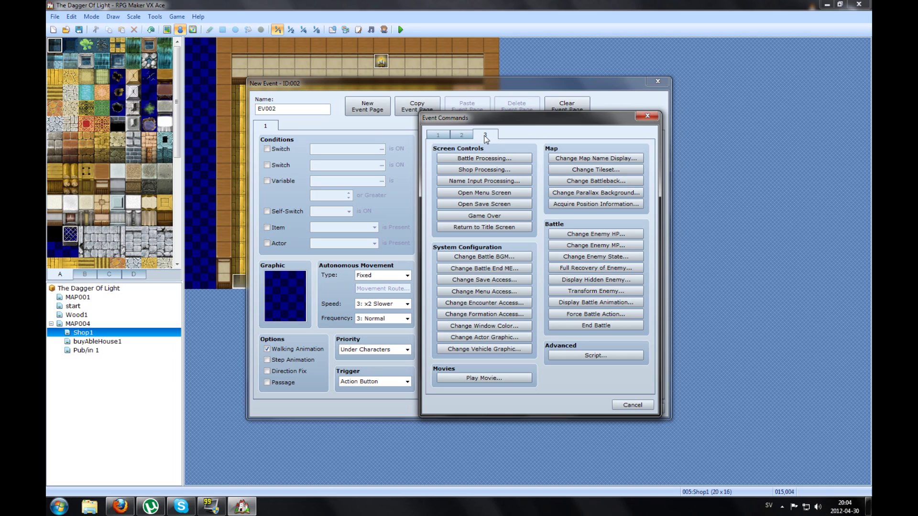
click(498, 170)
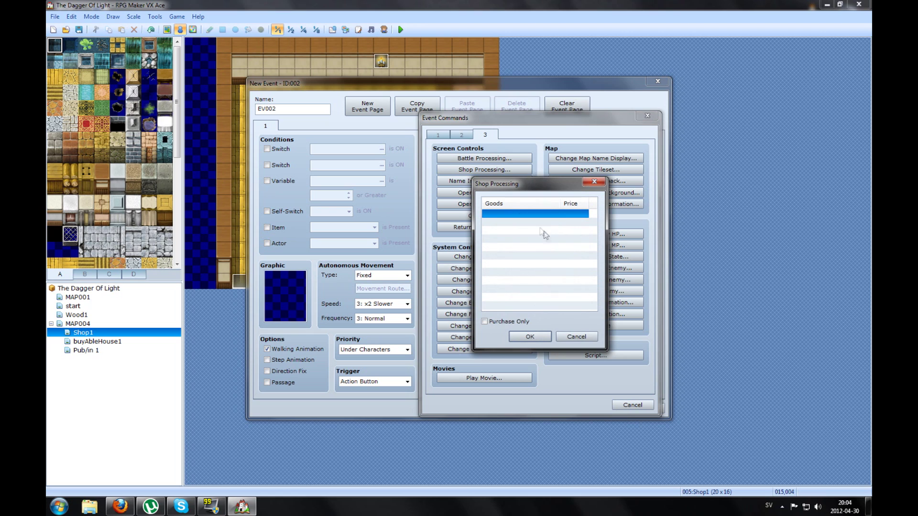
double_click(501, 216)
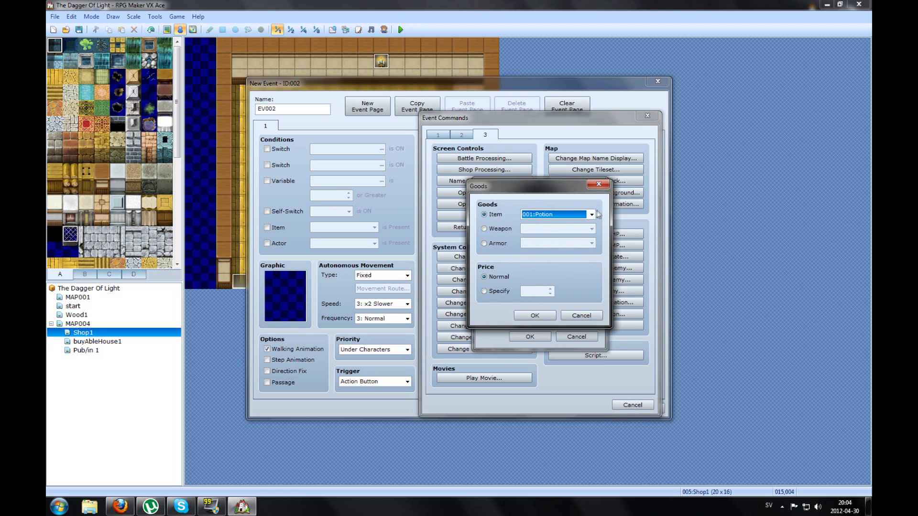
click(494, 231)
click(536, 316)
Add the weapon 002:Battle Axe to the shop's goods at its normal price
double_click(512, 223)
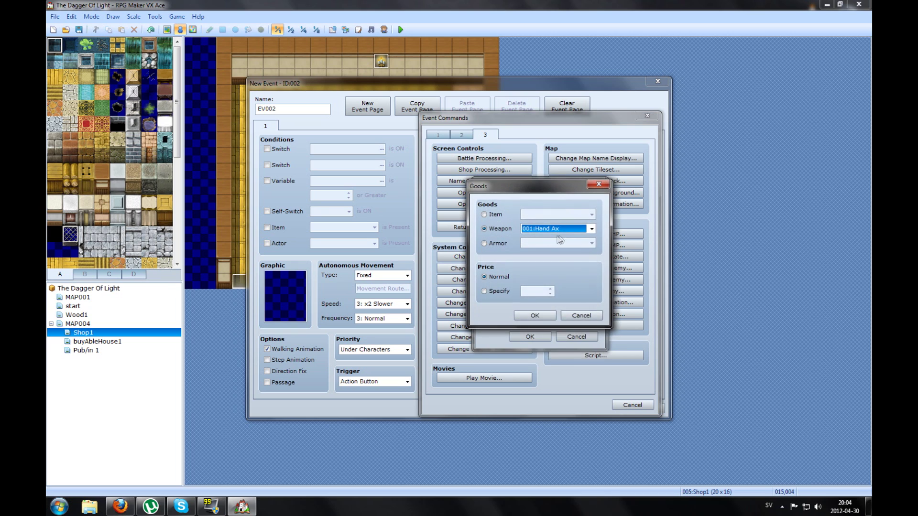
click(576, 229)
click(542, 245)
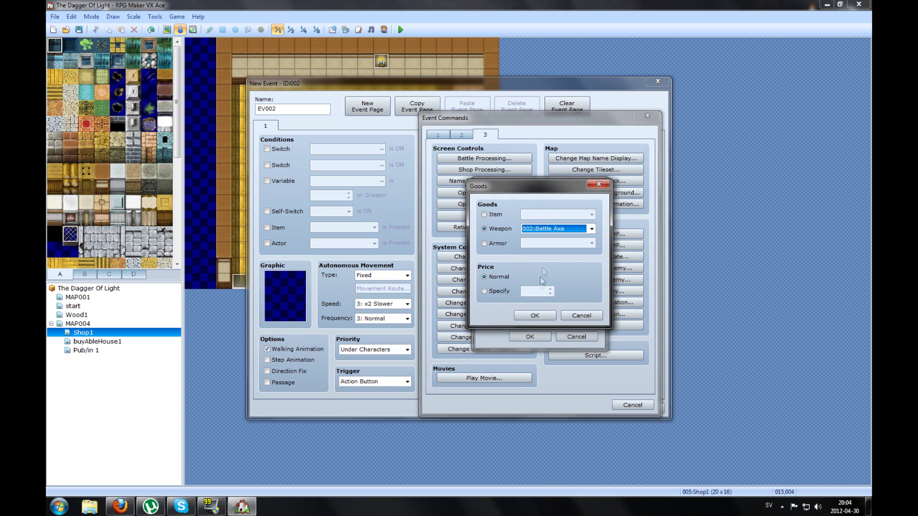
click(534, 319)
Add the weapon Mithril Claw to the shop's goods at its normal price
double_click(517, 234)
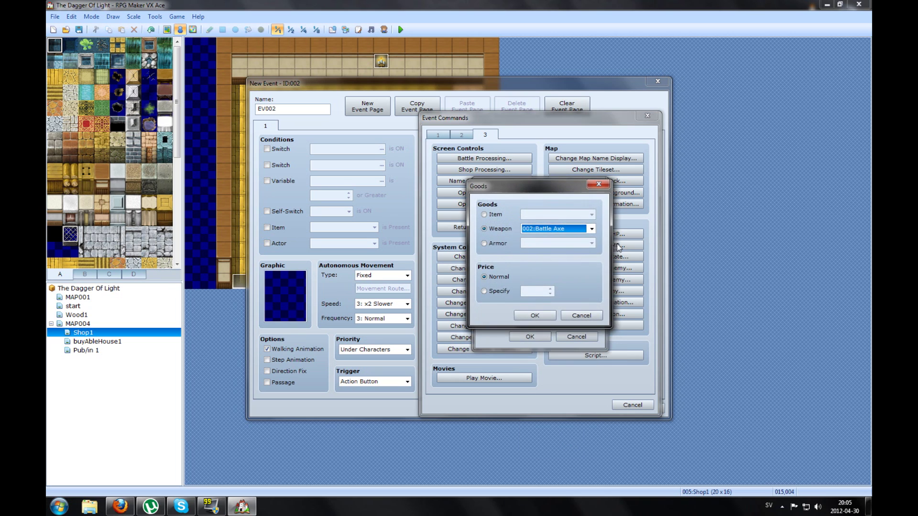
click(581, 232)
click(554, 297)
click(535, 314)
Add the weapon 016:Mithril Spear to the shop's goods at its normal price
double_click(562, 242)
click(559, 229)
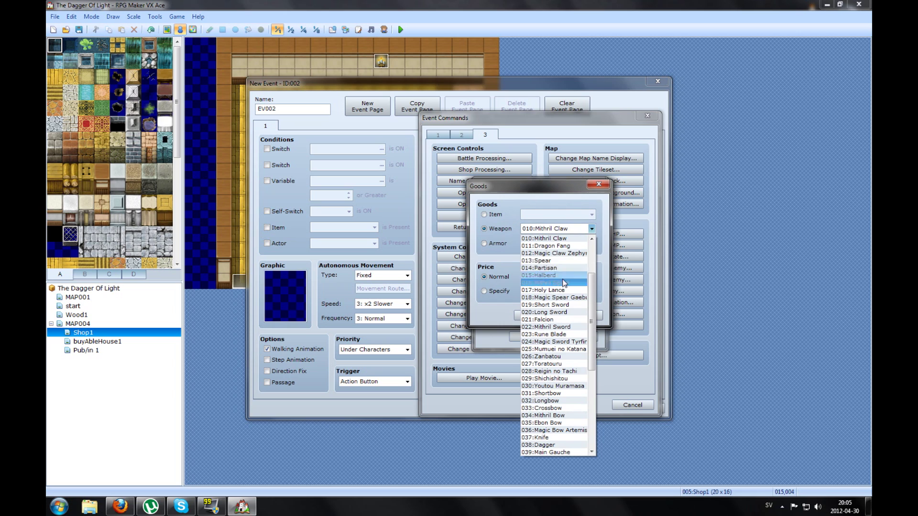
click(564, 283)
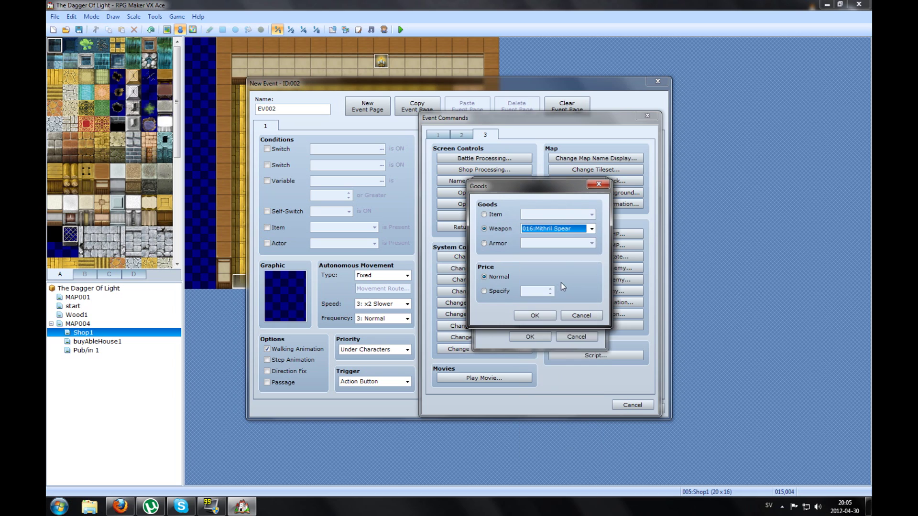
click(535, 317)
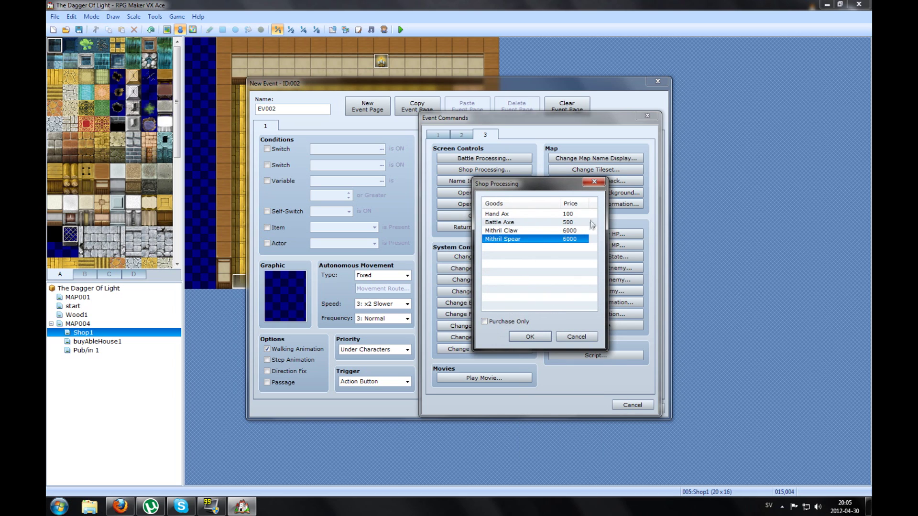
right_click(540, 238)
click(558, 244)
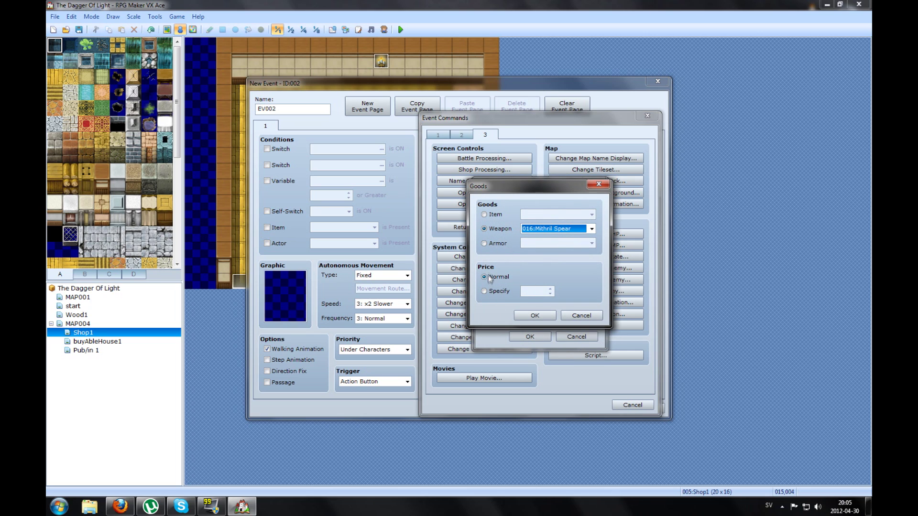
click(535, 315)
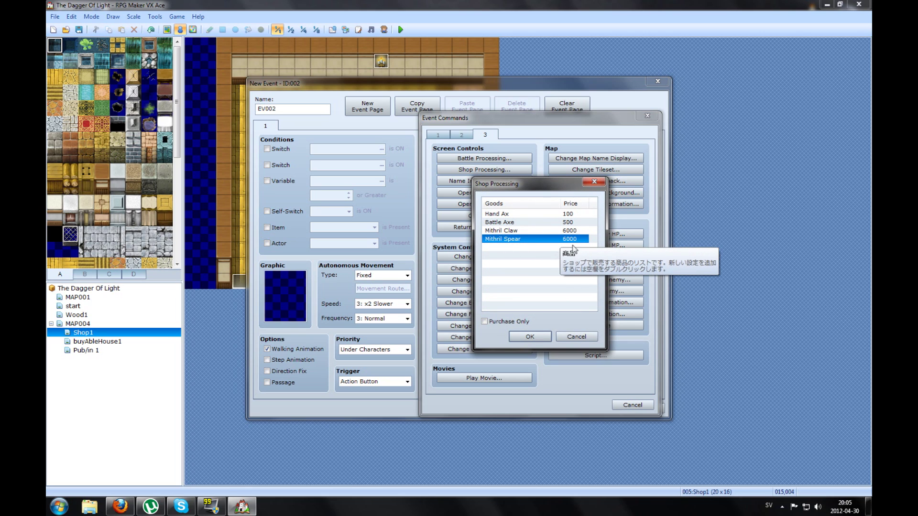
Edit the Mithril Spear goods entry to use a specified price of 999999
right_click(520, 241)
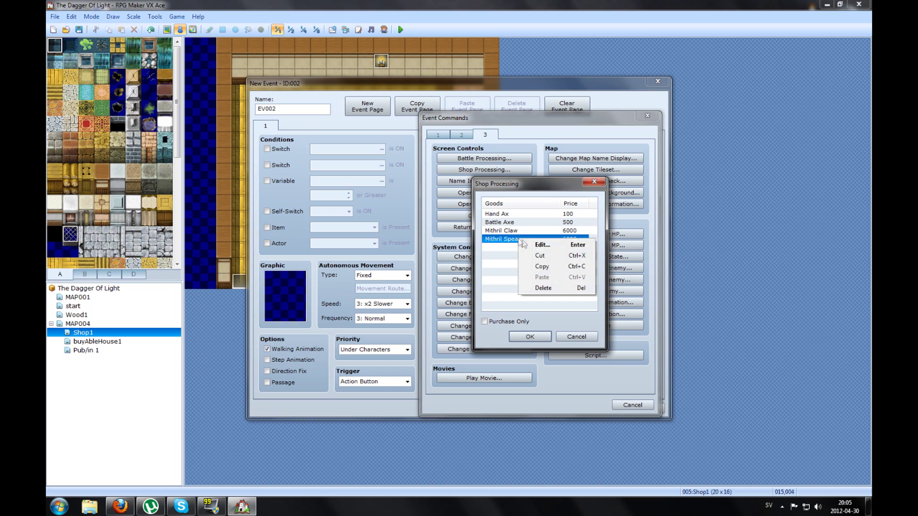
click(532, 246)
key(Tab)
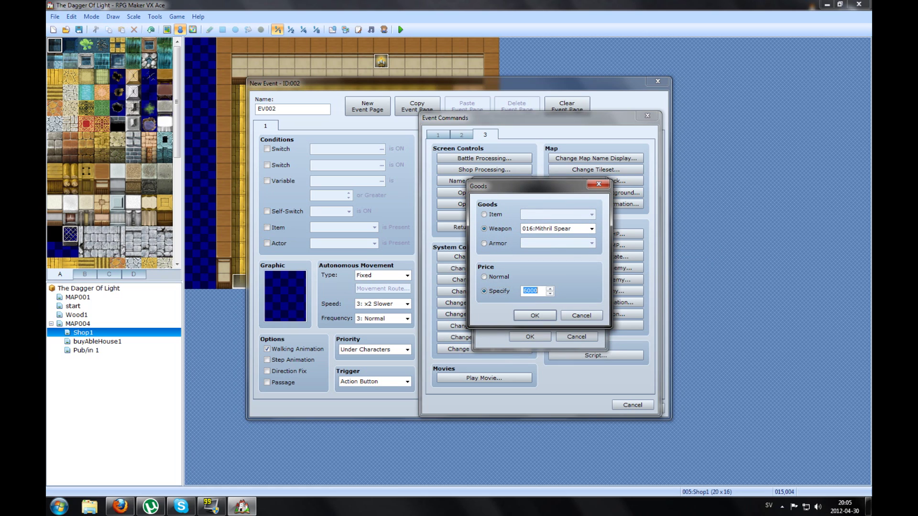
text(6)
click(536, 320)
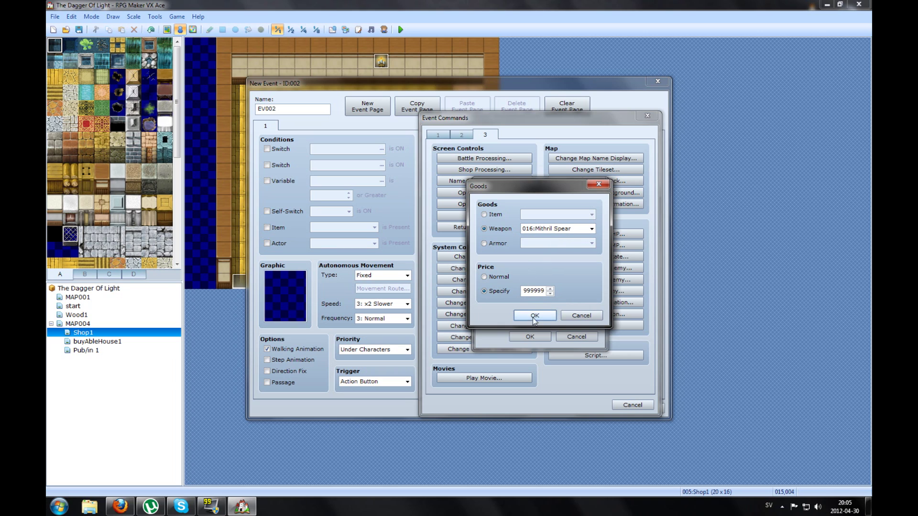
click(535, 318)
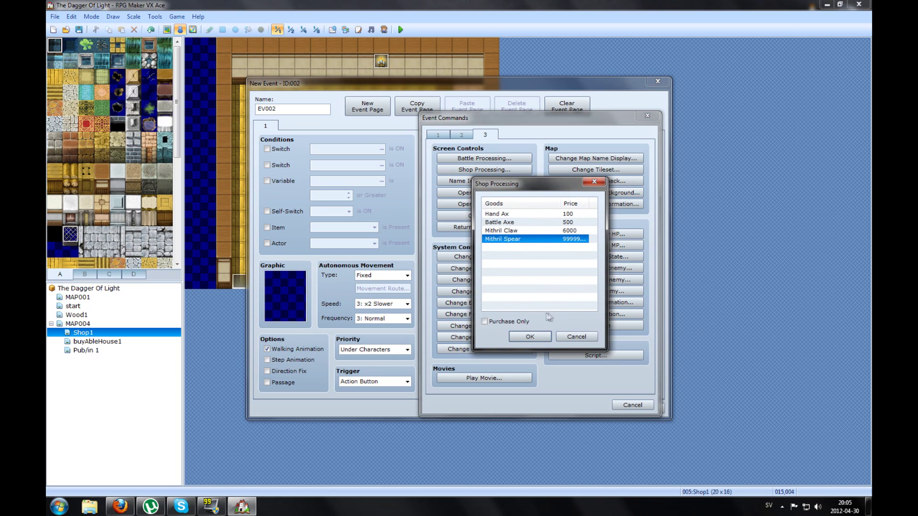
Toggle the Purchase Only option on and off, and add the Shop Processing command to the Buy! branch
click(487, 322)
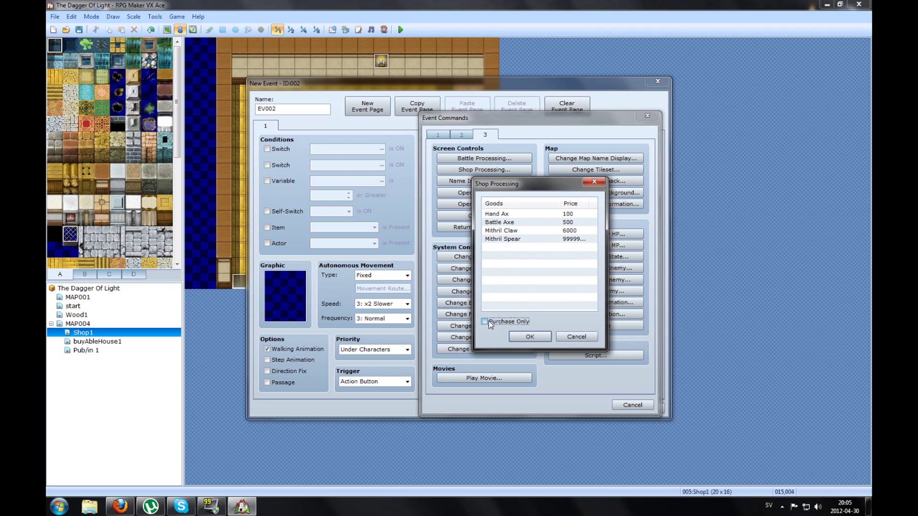
click(493, 324)
click(521, 337)
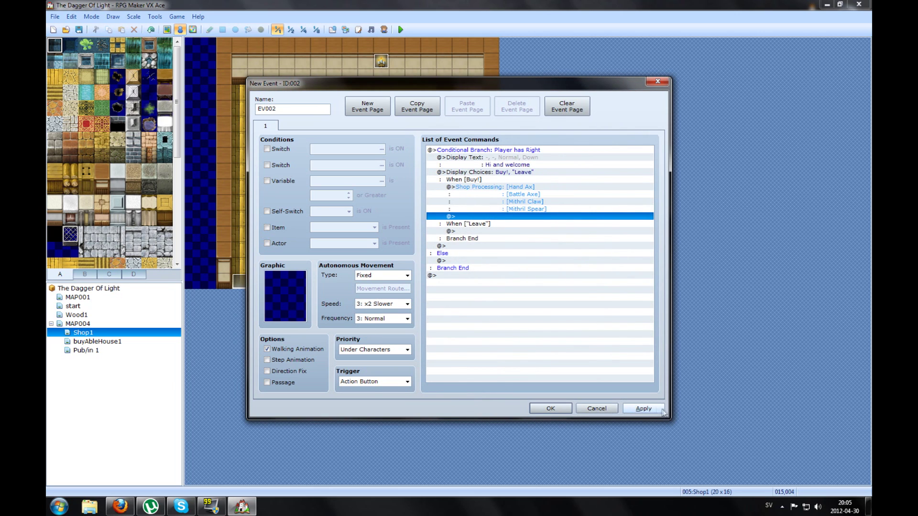
Give the "Hi and welcome" message the third face in the lower row of People4 and save the event
click(477, 152)
click(472, 158)
right_click(471, 158)
click(487, 178)
double_click(445, 251)
click(421, 260)
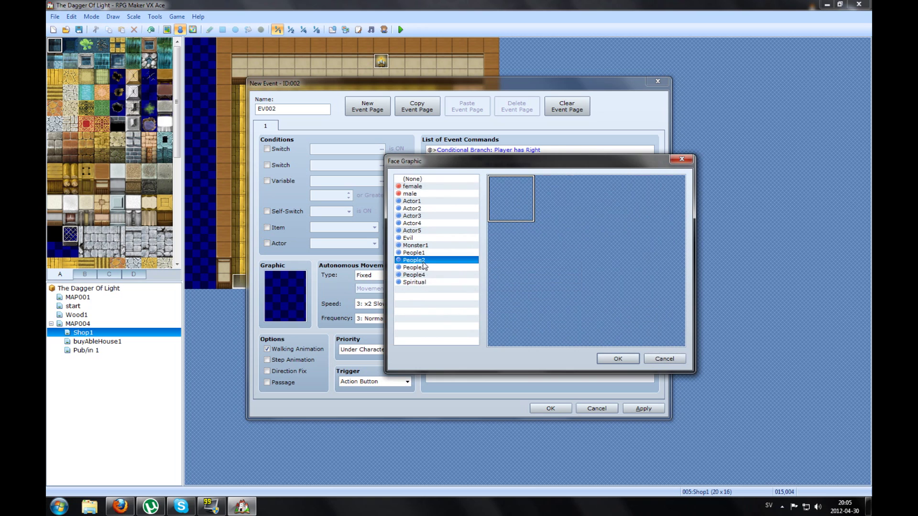
click(423, 267)
click(424, 275)
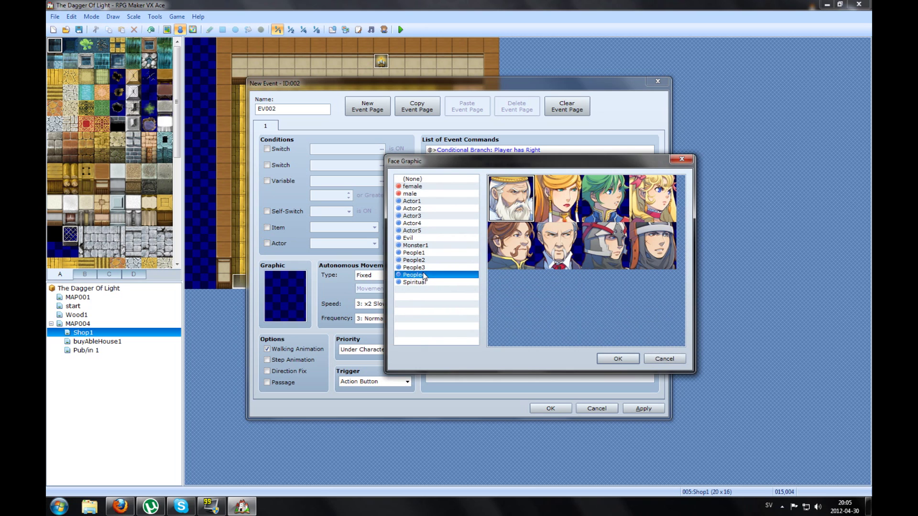
click(622, 230)
click(618, 359)
click(595, 309)
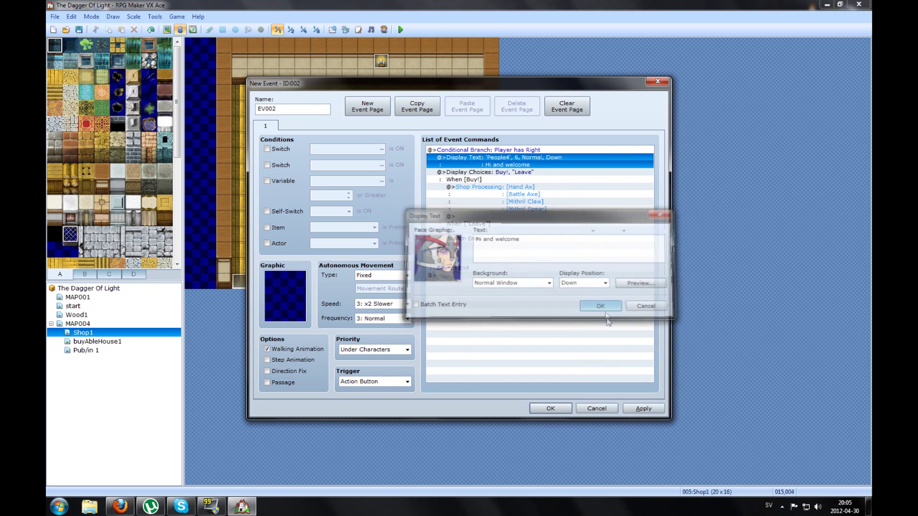
click(643, 409)
click(554, 410)
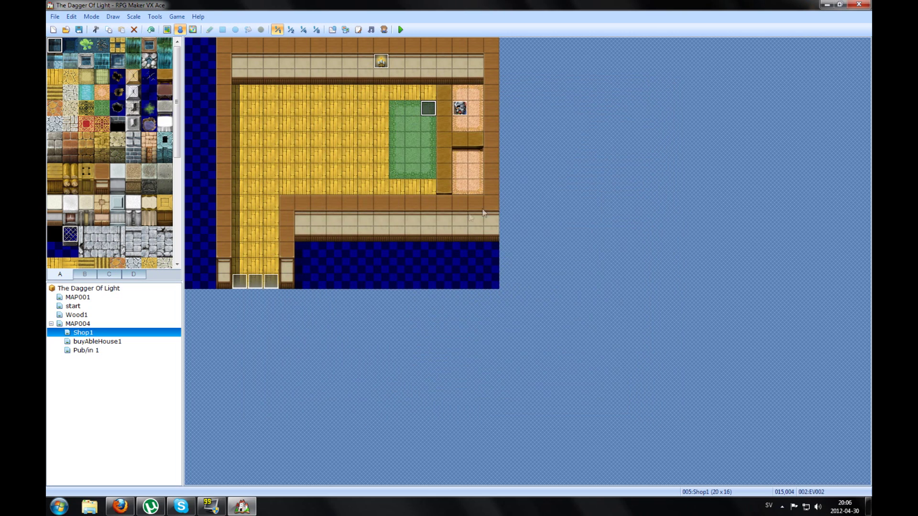
Set the player's starting position in Shop1 and move it onto the green carpet, first column, second row
click(334, 151)
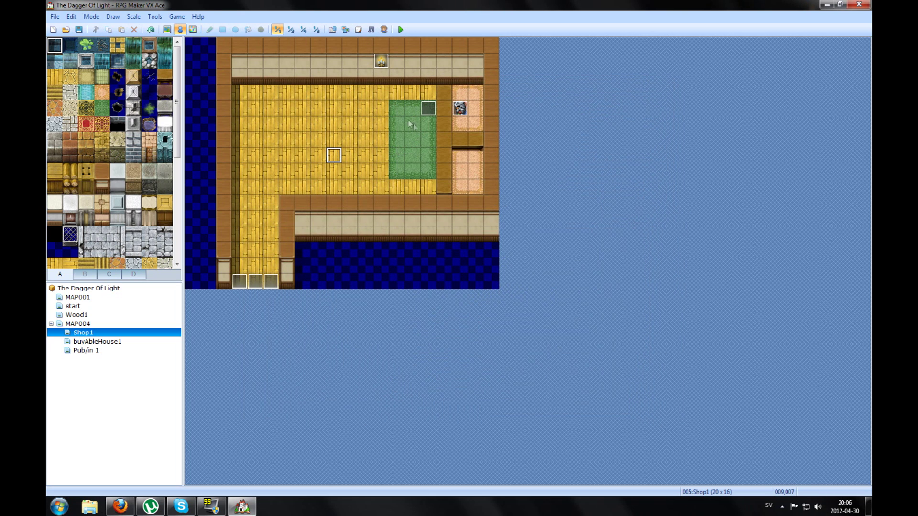
right_click(381, 106)
mouse_move(459, 193)
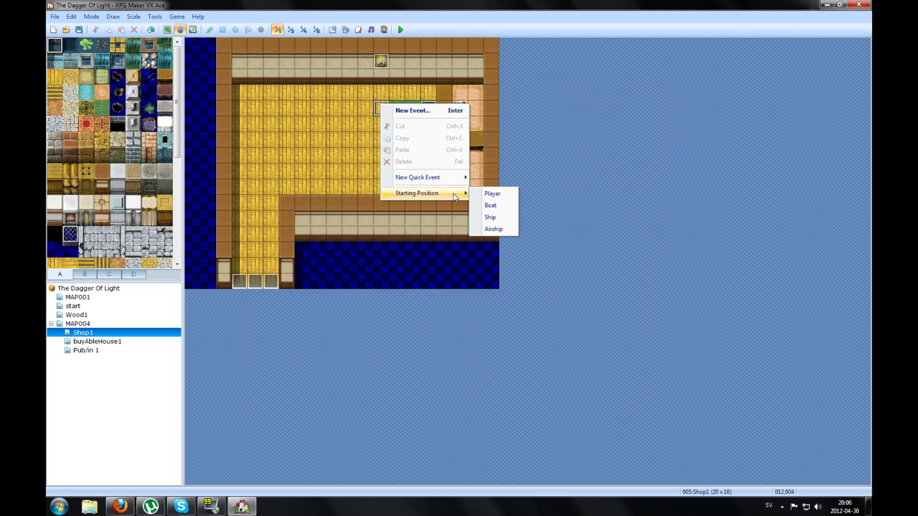
click(485, 194)
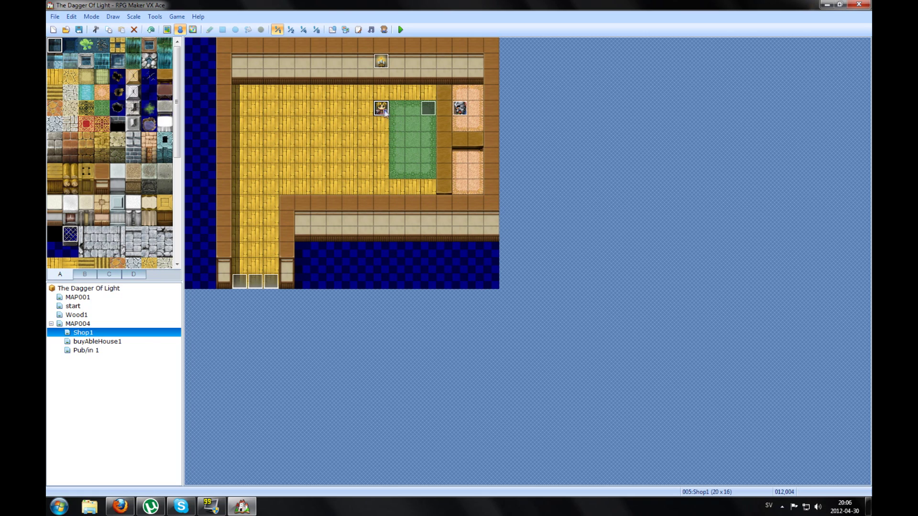
drag(398, 130, 400, 132)
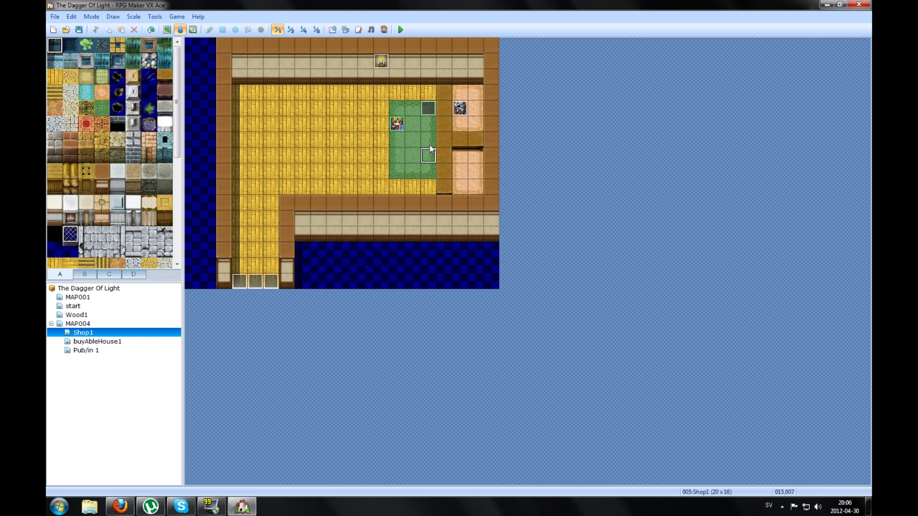
Reopen the shop event in front of the counter and review its conditional branch, greeting text and choices beside the map
double_click(431, 111)
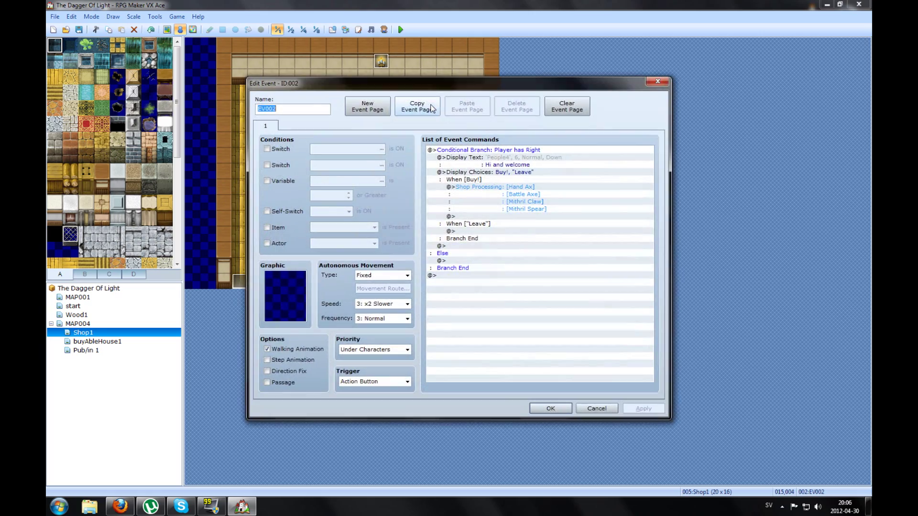
drag(454, 84, 715, 33)
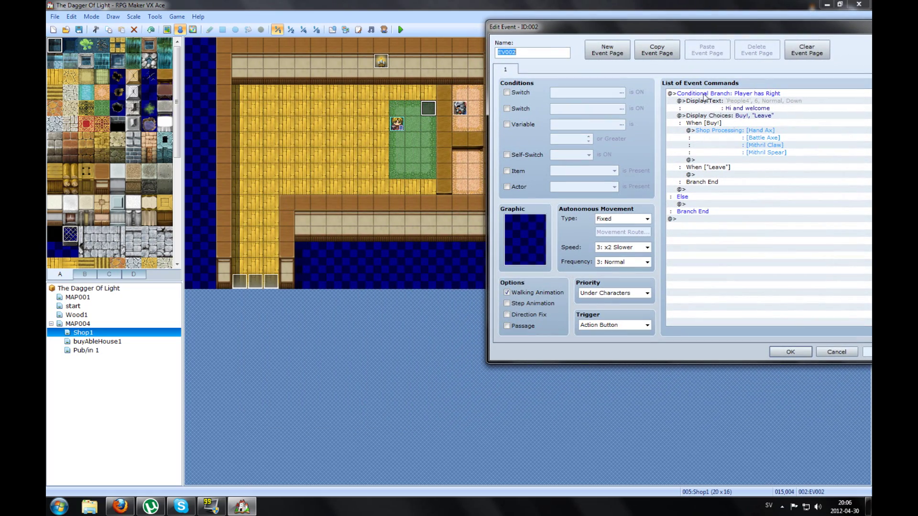
click(726, 95)
click(727, 106)
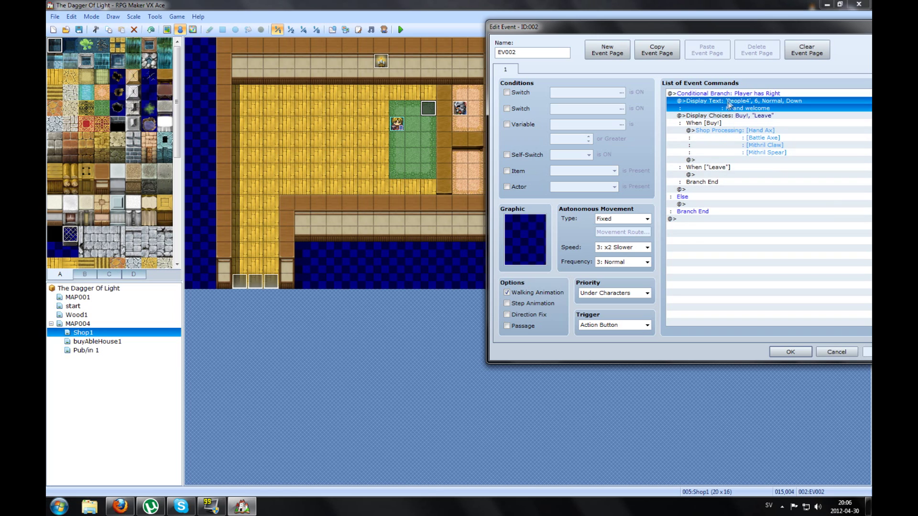
click(743, 95)
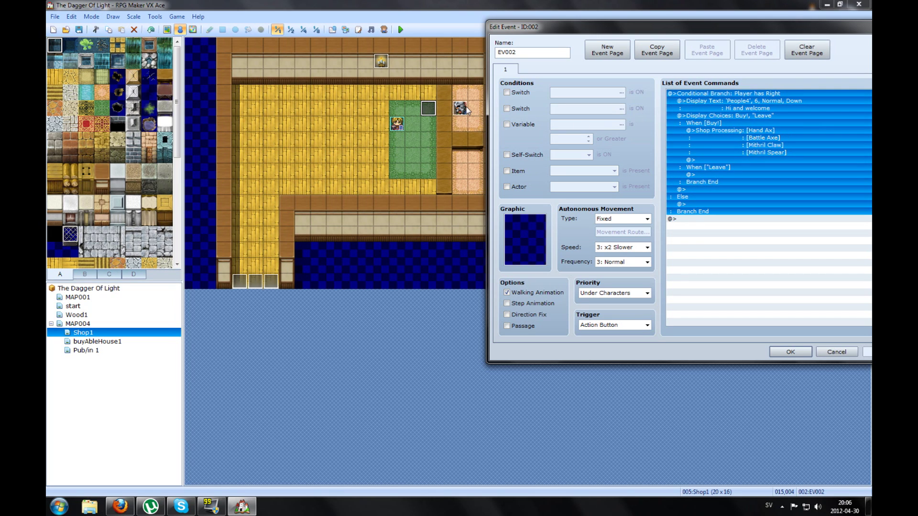
click(740, 225)
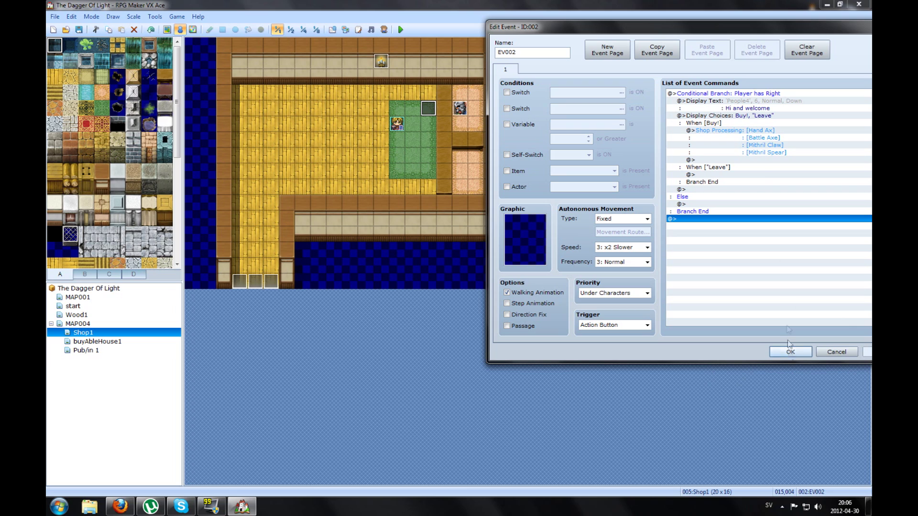
click(744, 100)
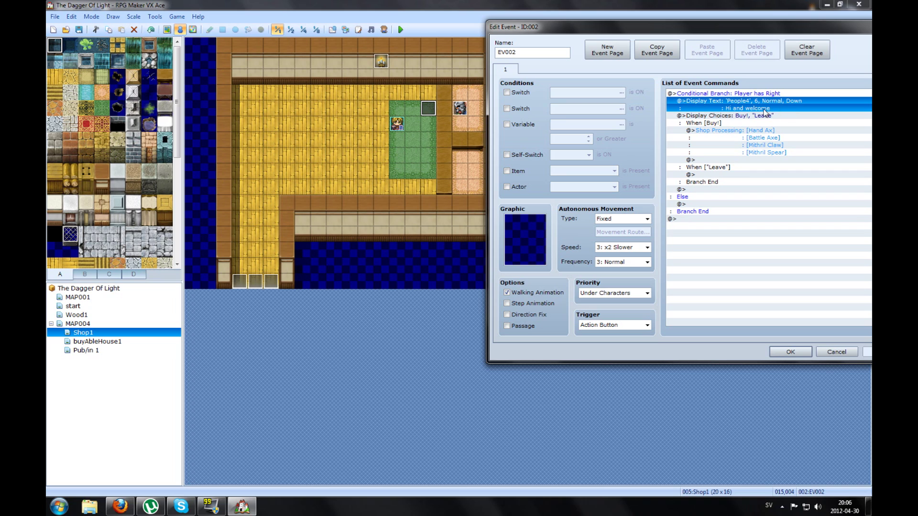
click(711, 117)
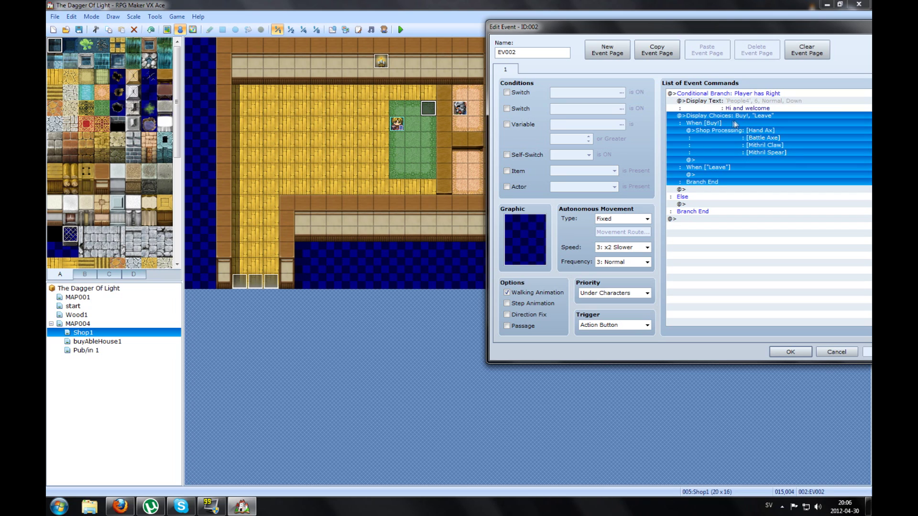
Confirm the shop event, save the changes to The Dagger Of Light and start a playtest
click(712, 123)
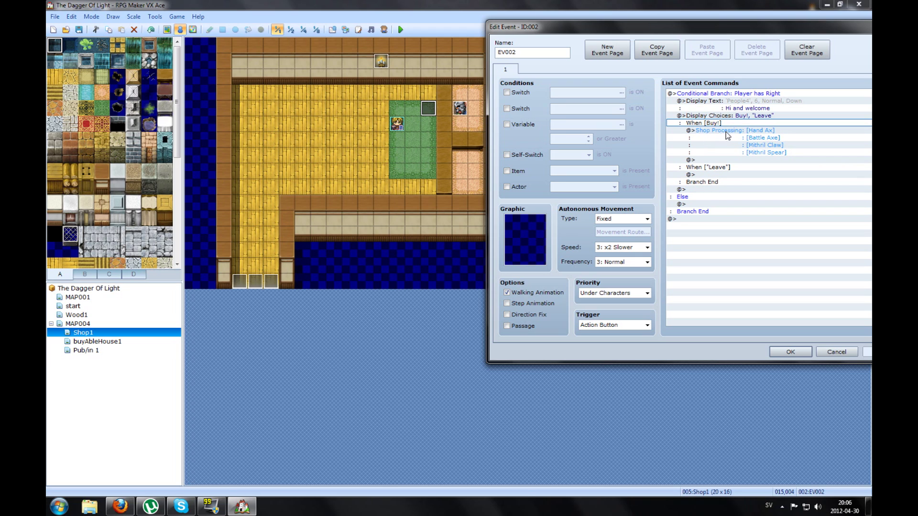
click(784, 352)
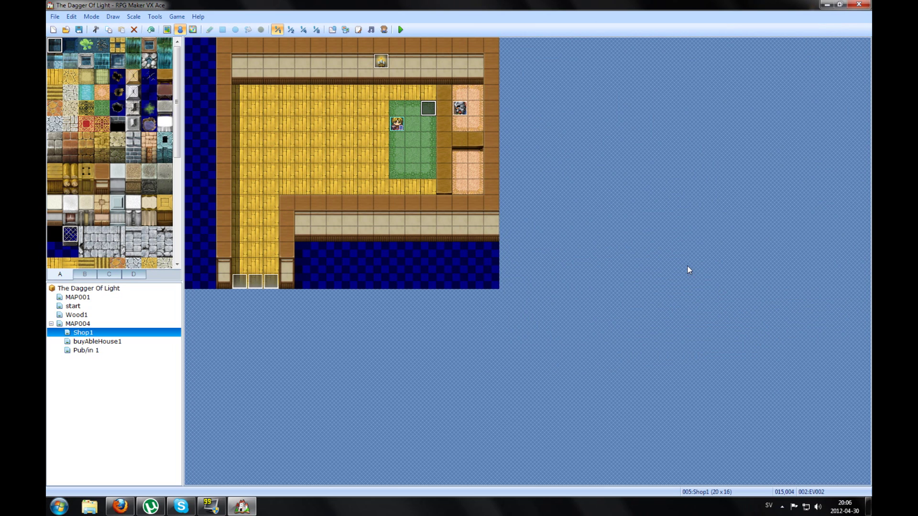
click(400, 30)
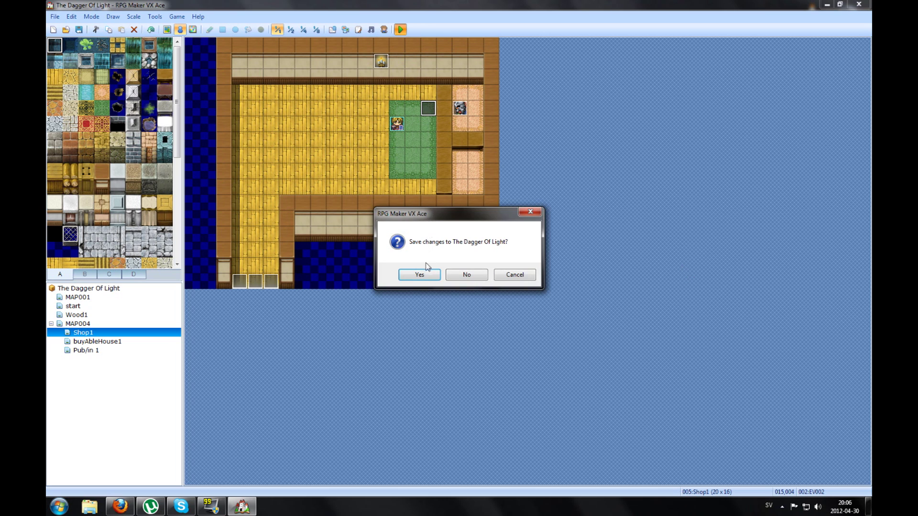
click(423, 273)
key(Return)
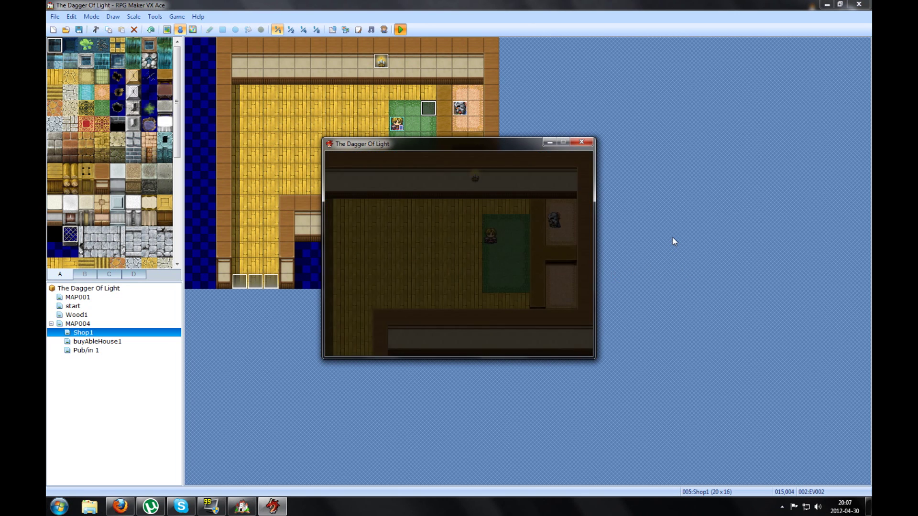
Walk the character across the green carpet to the event tile before the counter and trigger the shopkeeper's greeting
key(Right)
key(Right)
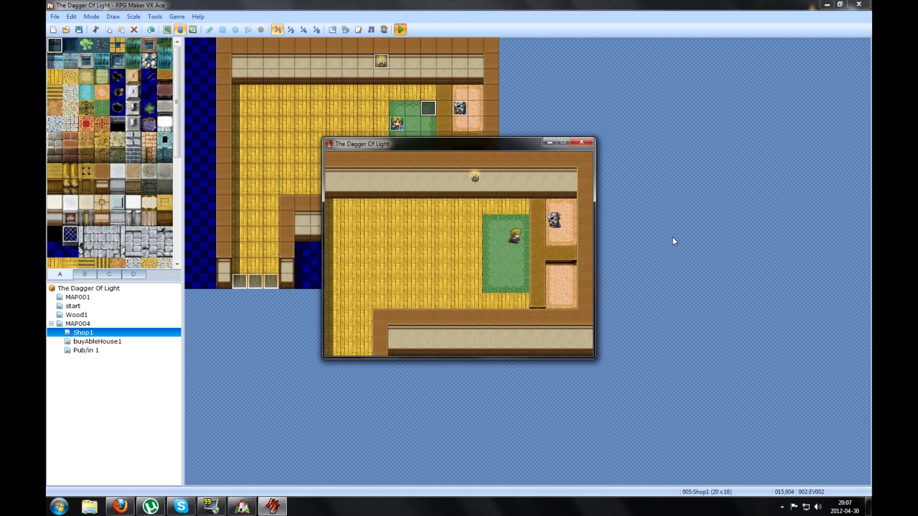
key(Up)
key(Up)
key(Down)
key(Right)
key(Return)
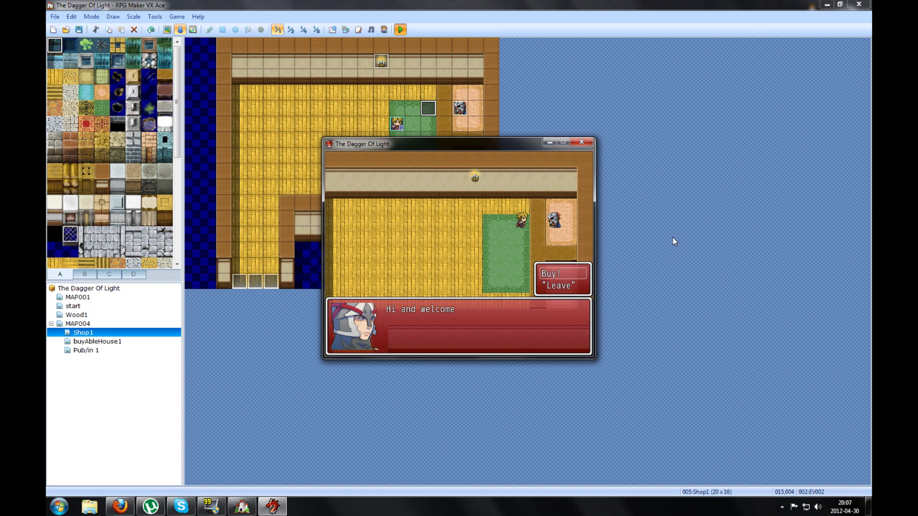
Test the "Leave" choice, then talk to the shopkeeper again and choose Buy! to enter the shop screen
key(Down)
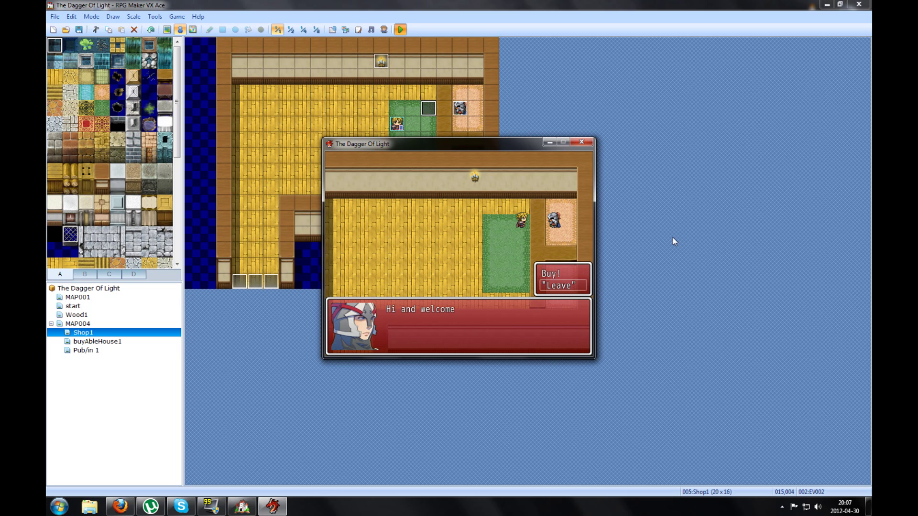
key(Return)
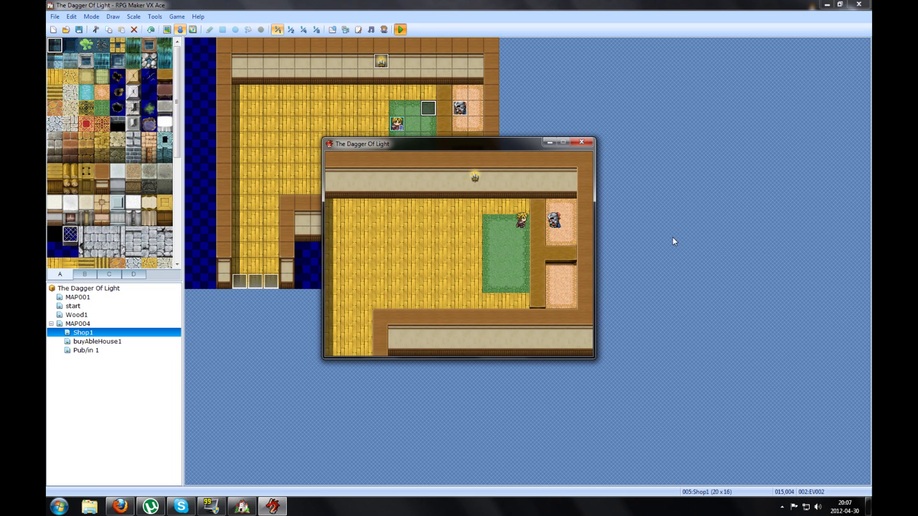
key(Return)
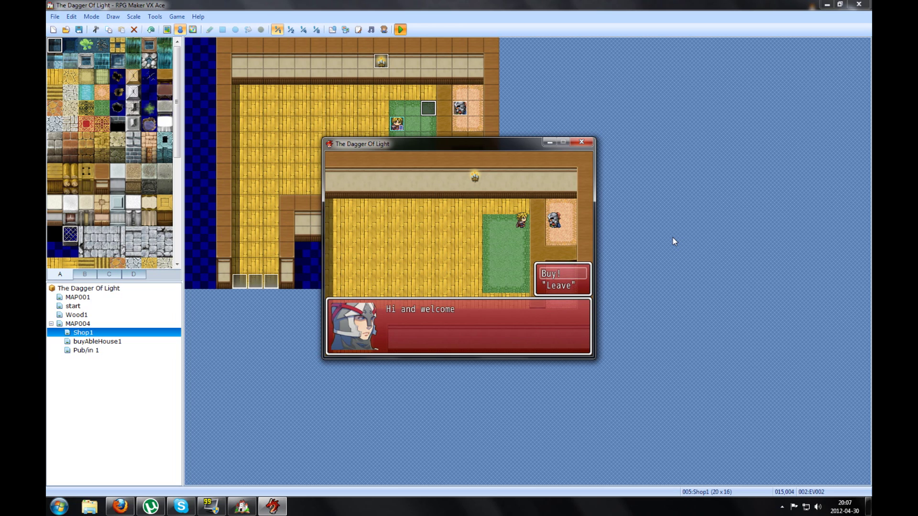
key(Return)
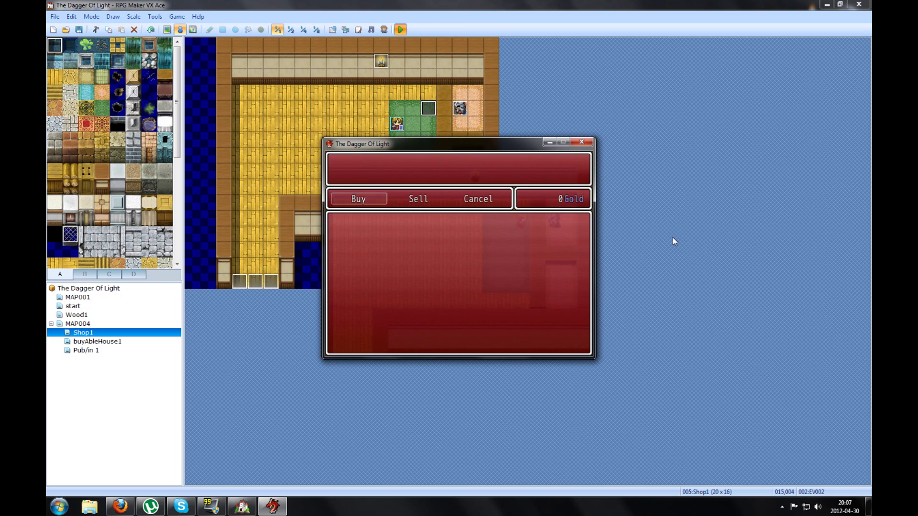
Go through the shop's Buy, Sell and Cancel options, browse the Sell categories up to Key Items and back out
key(Right)
key(Right)
key(Left)
key(Left)
key(Right)
key(Return)
key(Right)
key(Right)
key(Right)
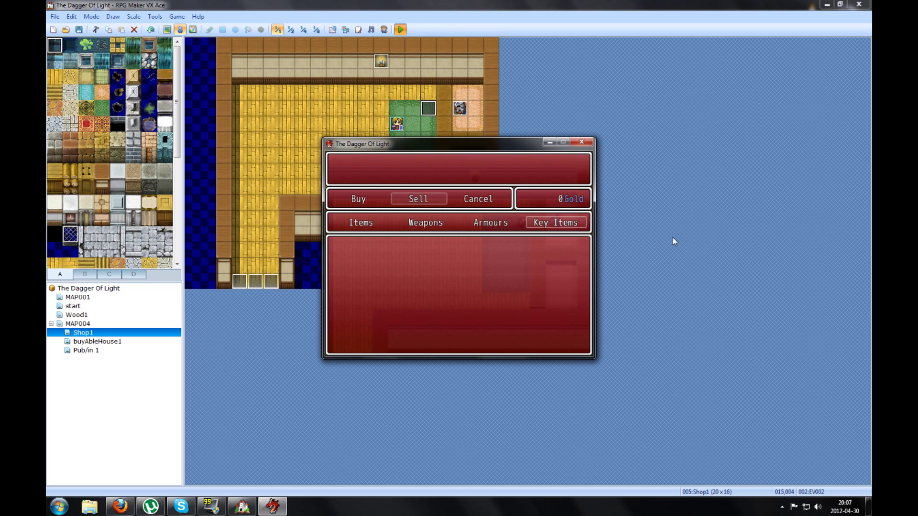
key(Left)
key(Left)
key(Escape)
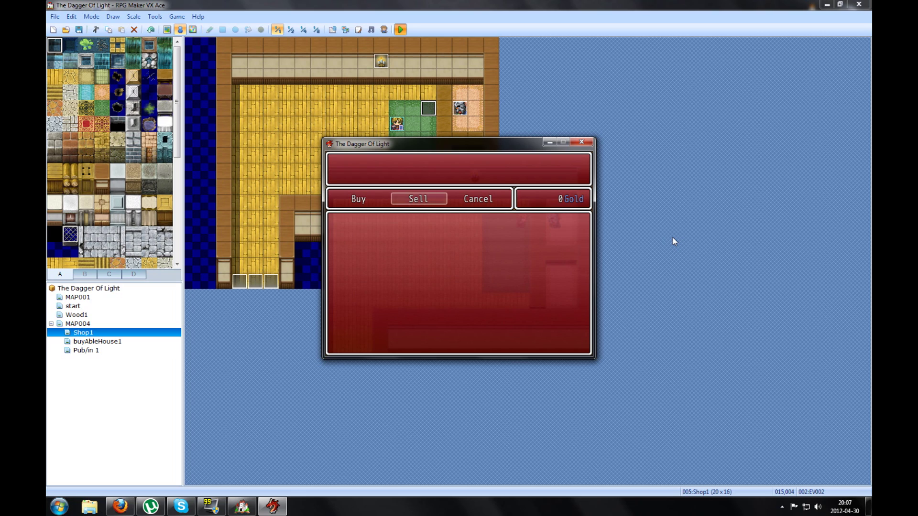
Look through the weapons for sale from Hand Ax to Mithril Spear and close the playtest
key(Left)
key(Return)
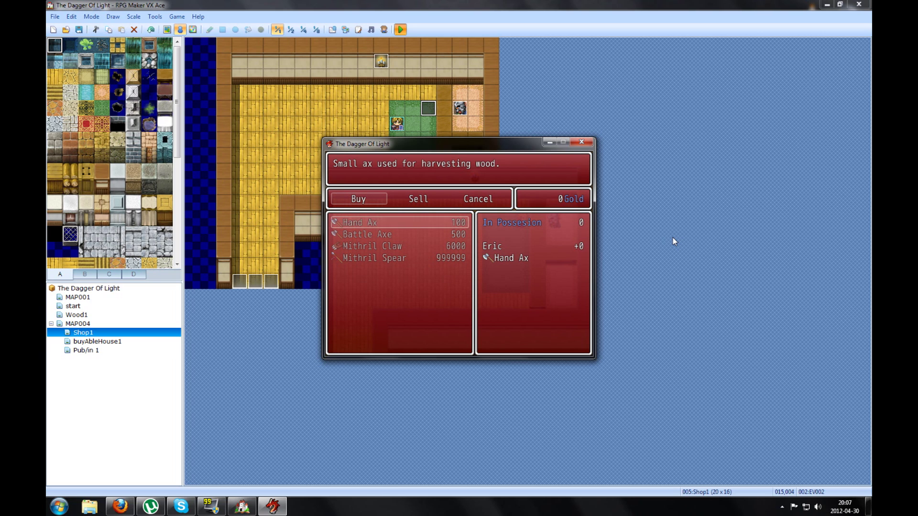
key(Down)
key(Down)
key(Down)
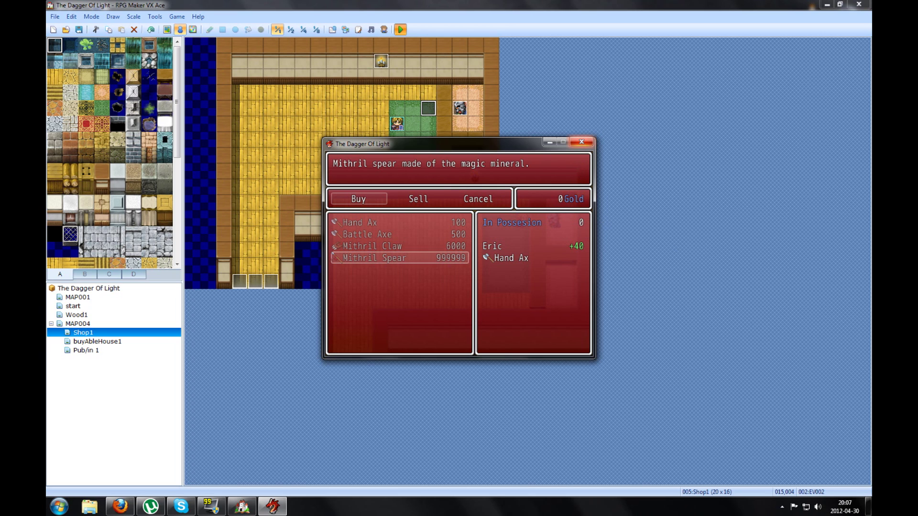
click(582, 142)
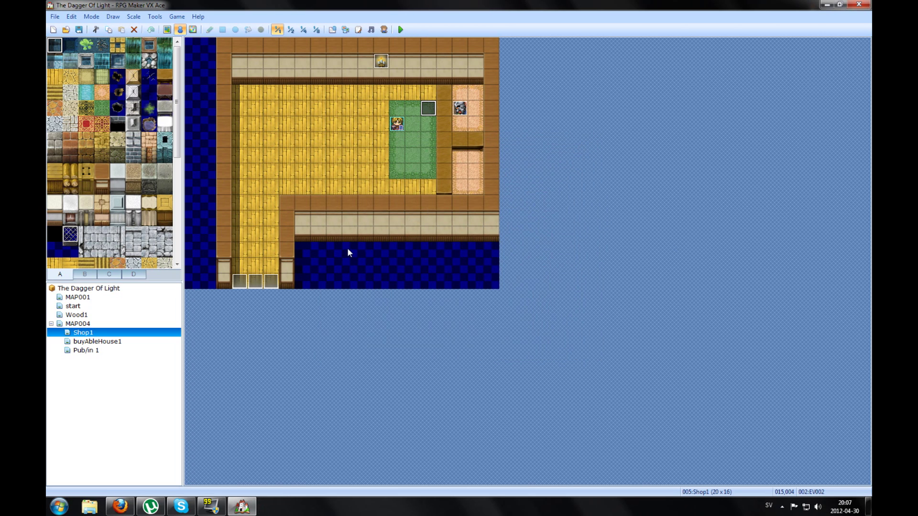
Move the three exit events at the Shop1 entrance up one tile to uncover the floor tiles beneath them
click(257, 267)
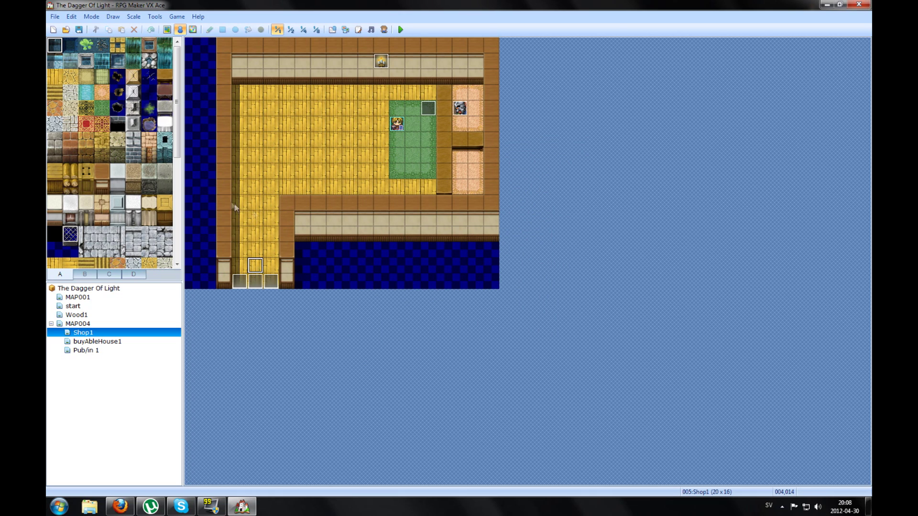
click(255, 252)
drag(257, 241, 257, 204)
drag(253, 284, 271, 266)
click(242, 265)
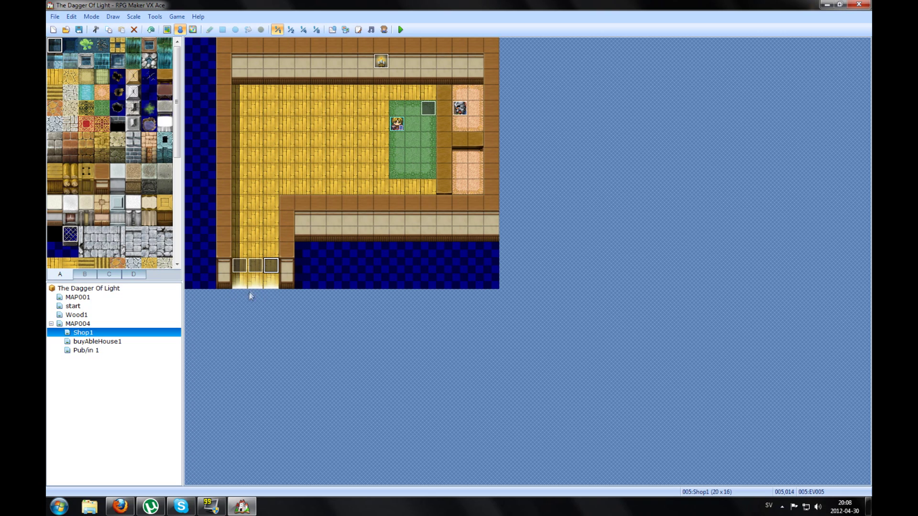
Look through tilesets B, C and D for the light tile used at the shop exit and select it
click(85, 274)
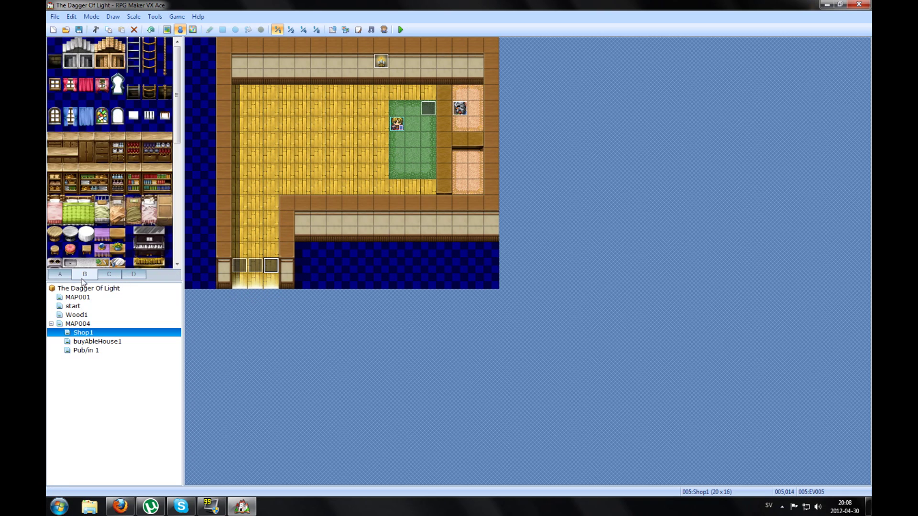
click(110, 275)
click(133, 274)
scroll(117, 227, down, 5)
scroll(117, 227, up, 3)
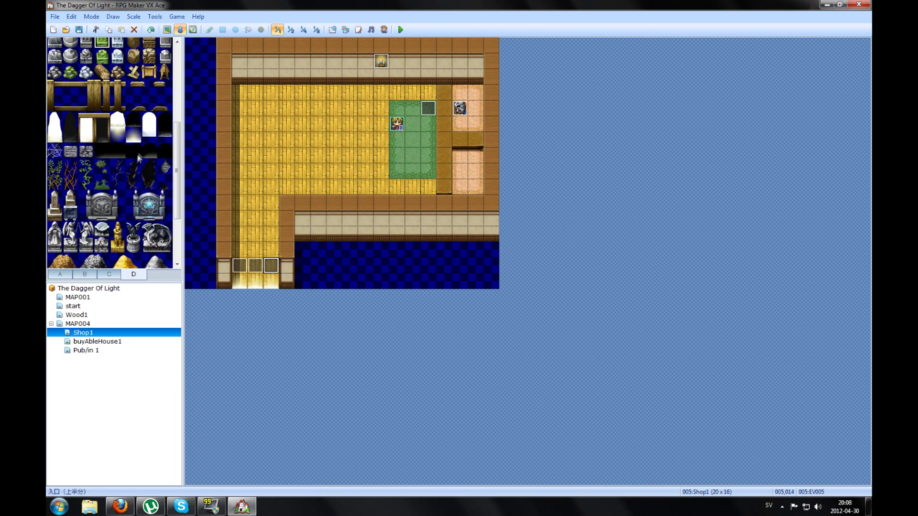
click(139, 137)
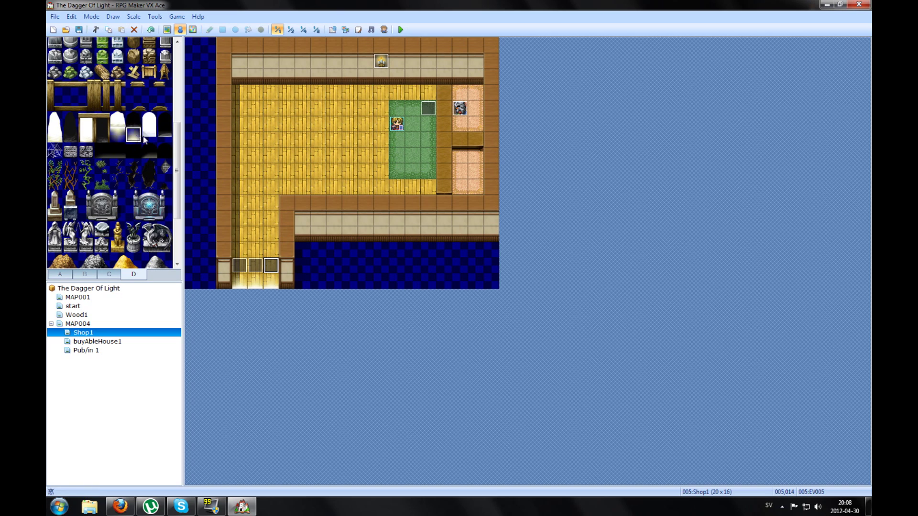
click(142, 138)
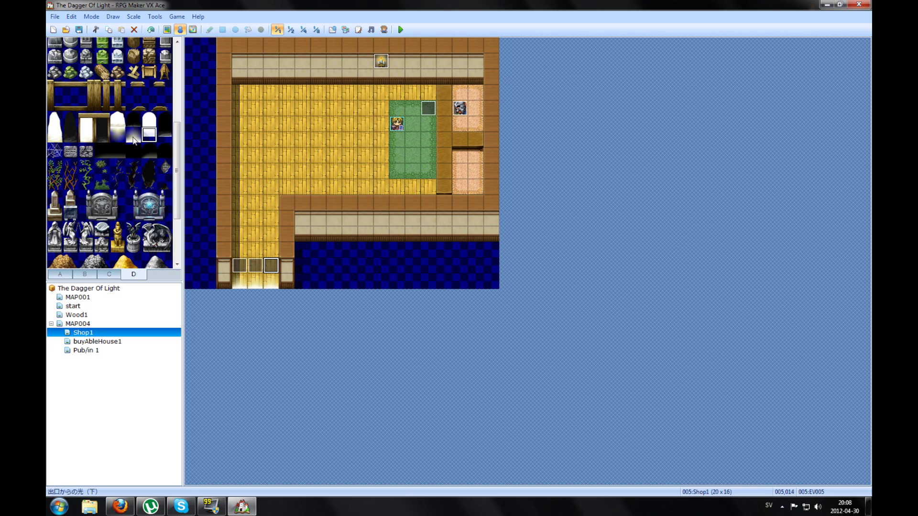
click(132, 139)
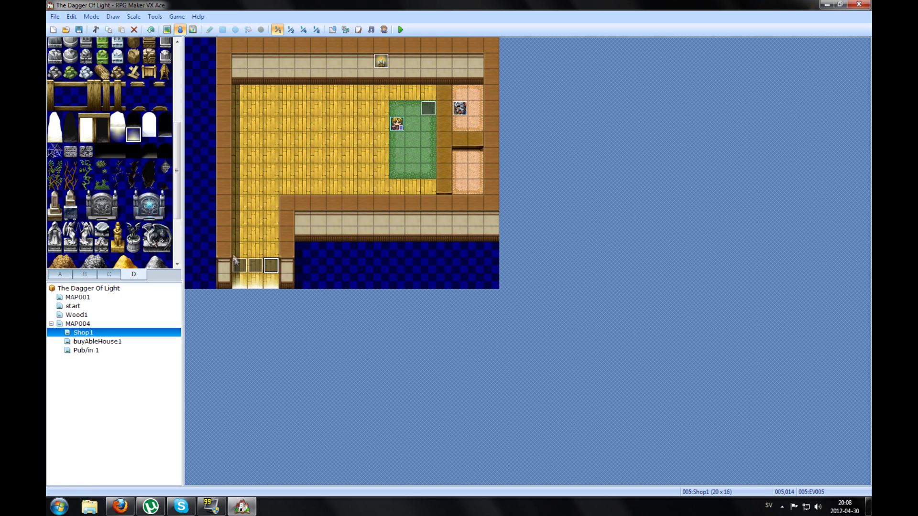
Move the three exit events back to the lowest row and check the quick event types for the tile above
drag(255, 271, 271, 280)
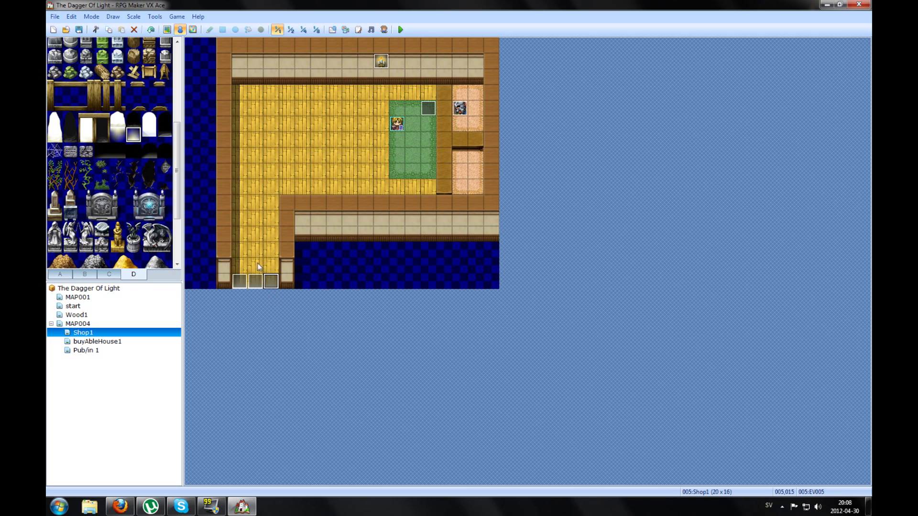
right_click(259, 263)
mouse_move(318, 337)
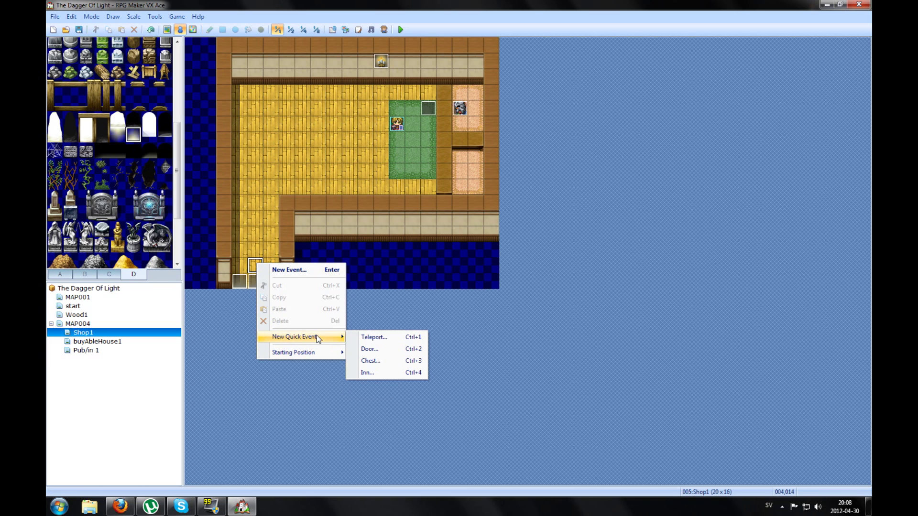
click(382, 289)
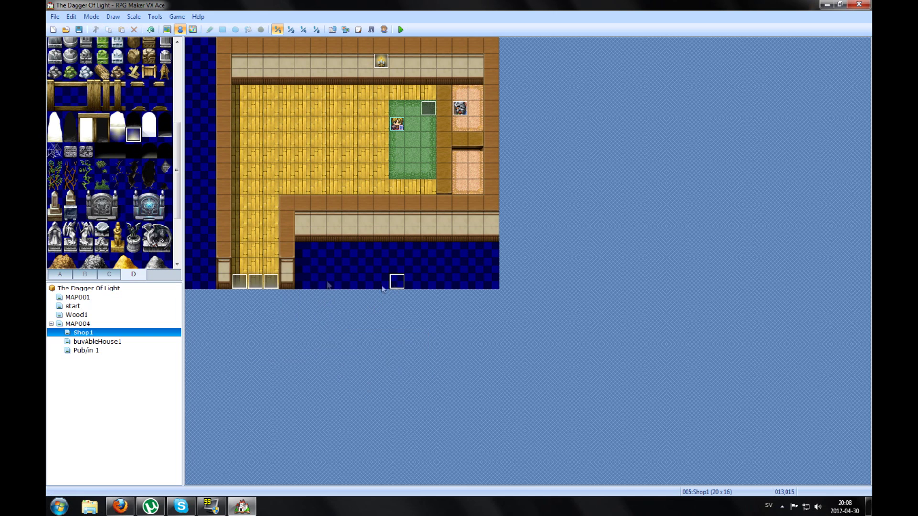
Open the middle exit event's Teleport command and bring up its destination map
double_click(254, 286)
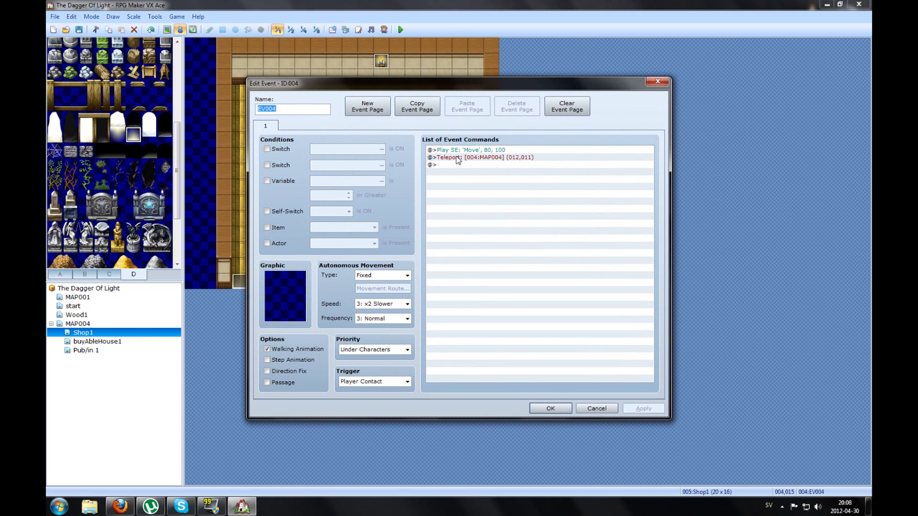
right_click(458, 161)
click(495, 176)
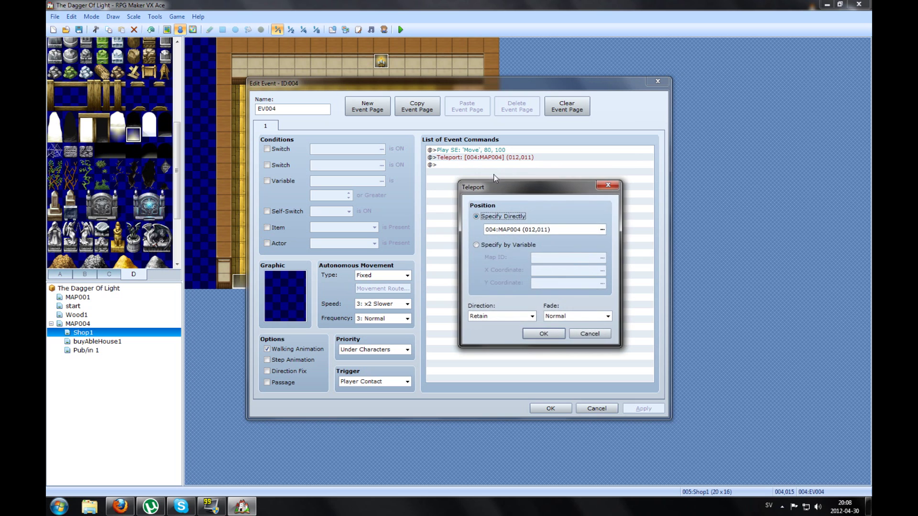
click(603, 230)
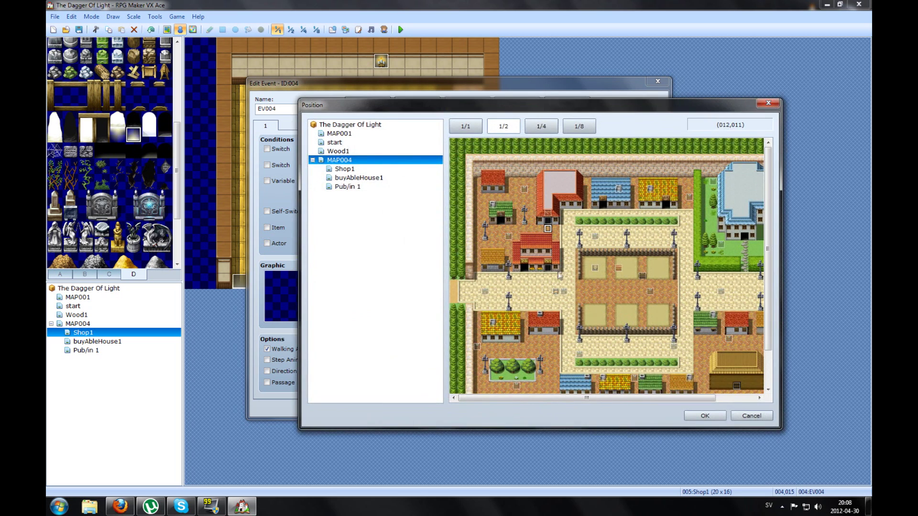
Compare the maps available as destinations, point out tile (012,011) on MAP004 and leave the exit event without saving
click(344, 142)
click(345, 134)
click(346, 170)
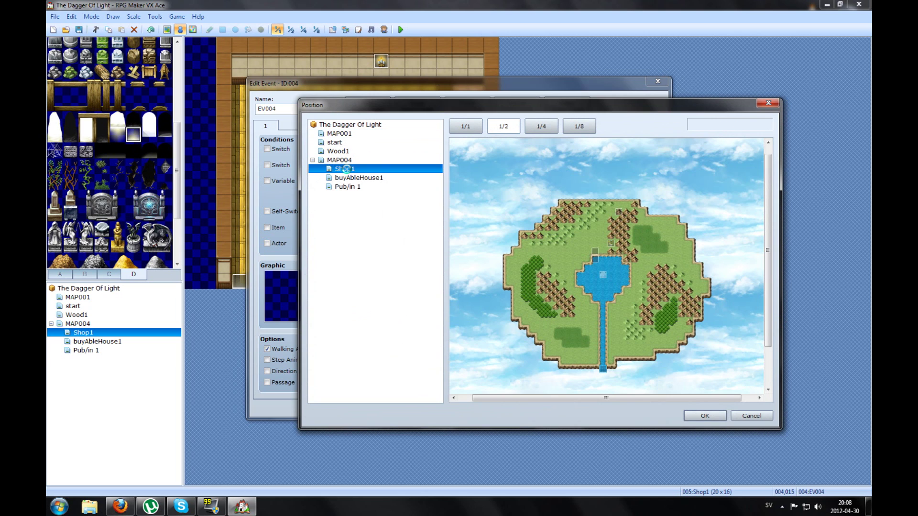
click(345, 162)
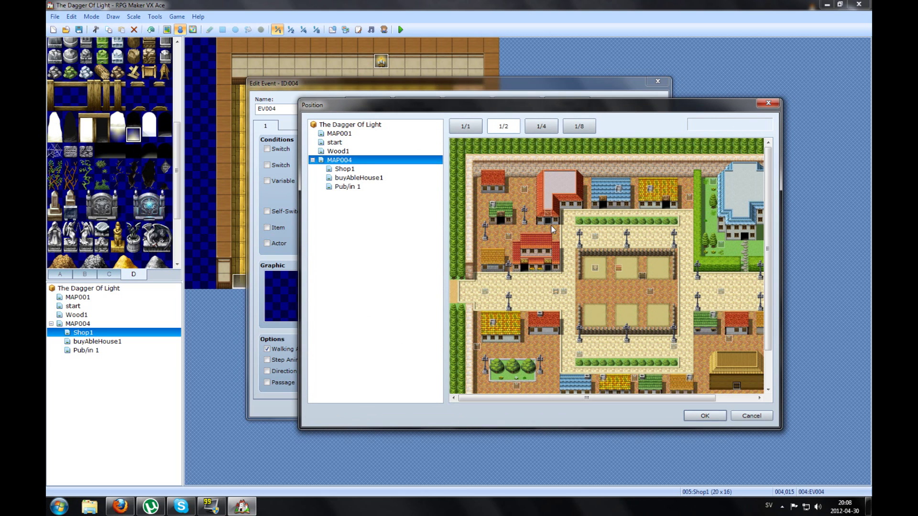
click(549, 226)
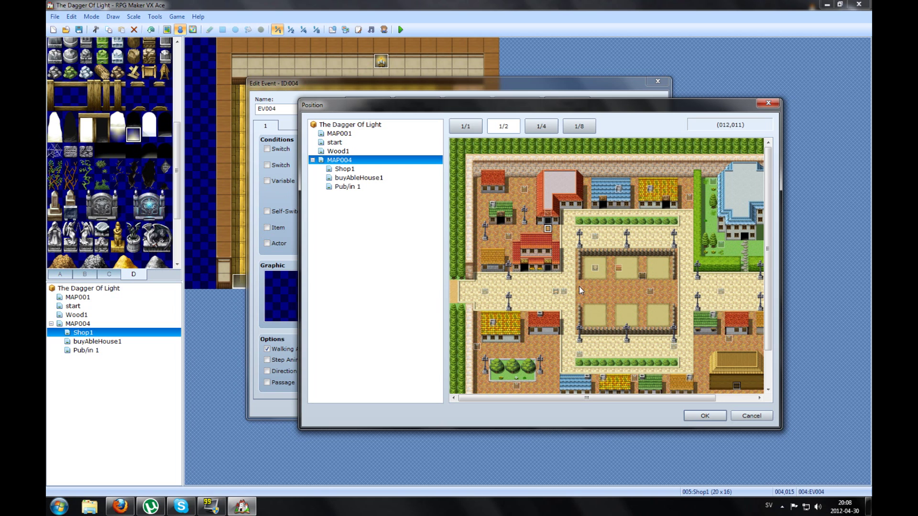
click(745, 419)
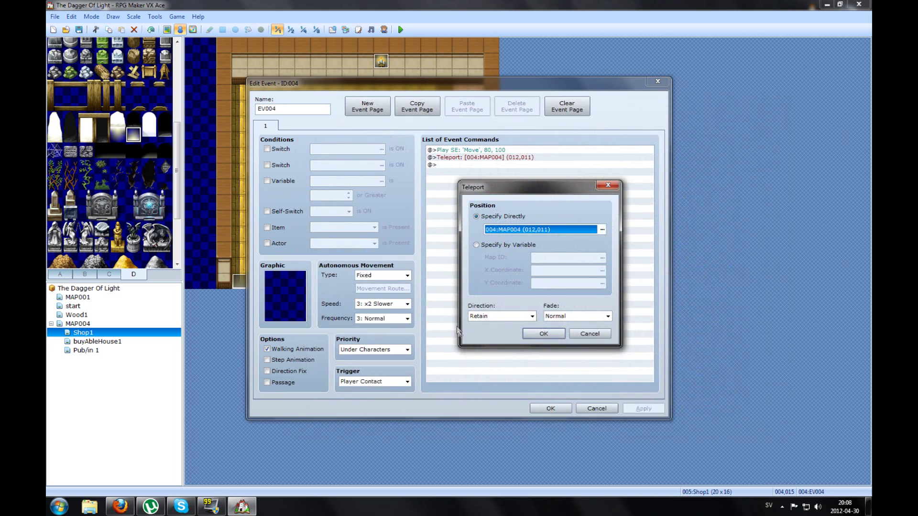
click(590, 334)
click(594, 405)
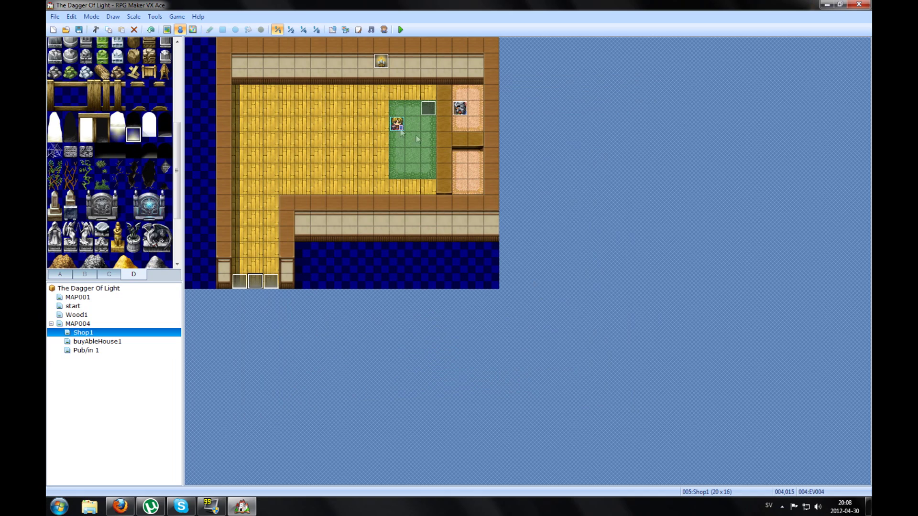
Set the player's starting position on MAP004 and move it into the lower-left plot of the fenced town square
click(62, 326)
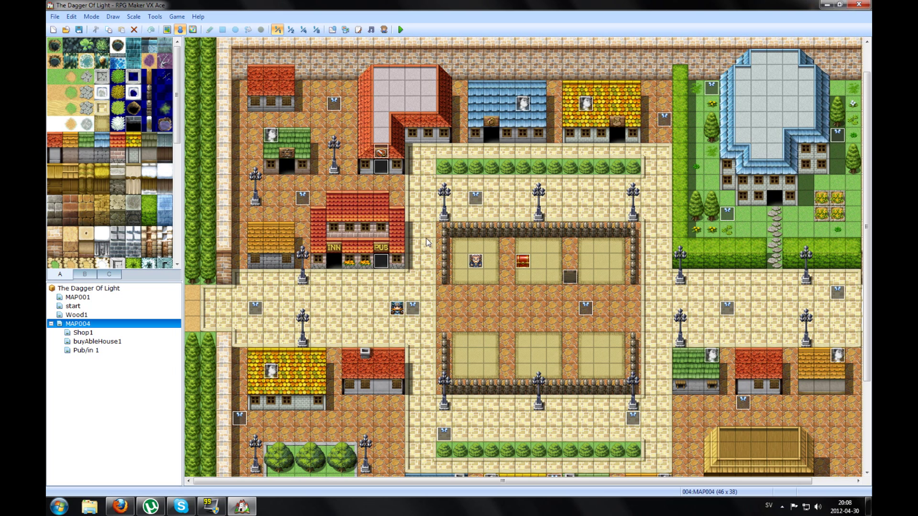
right_click(466, 307)
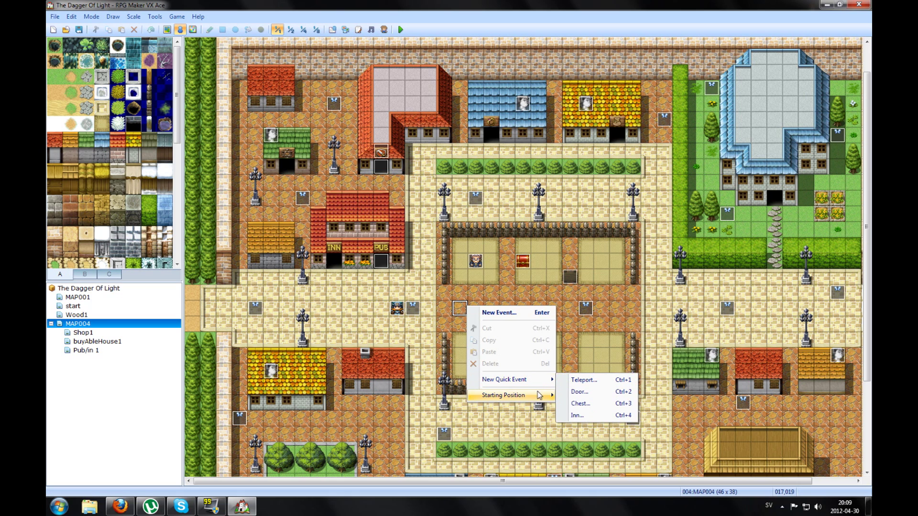
mouse_move(539, 395)
click(576, 396)
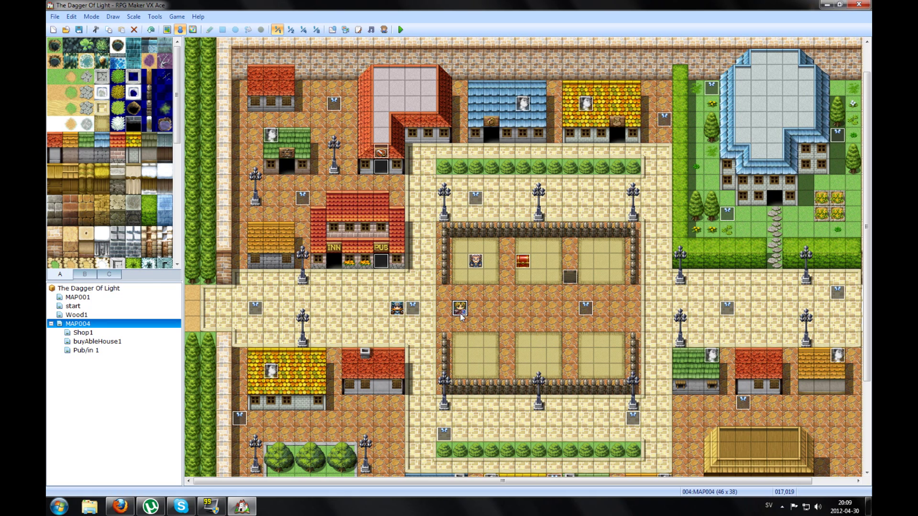
drag(460, 307, 476, 356)
Create a new event directly above the starting position and give it the green slime graphic from Monster2
click(478, 340)
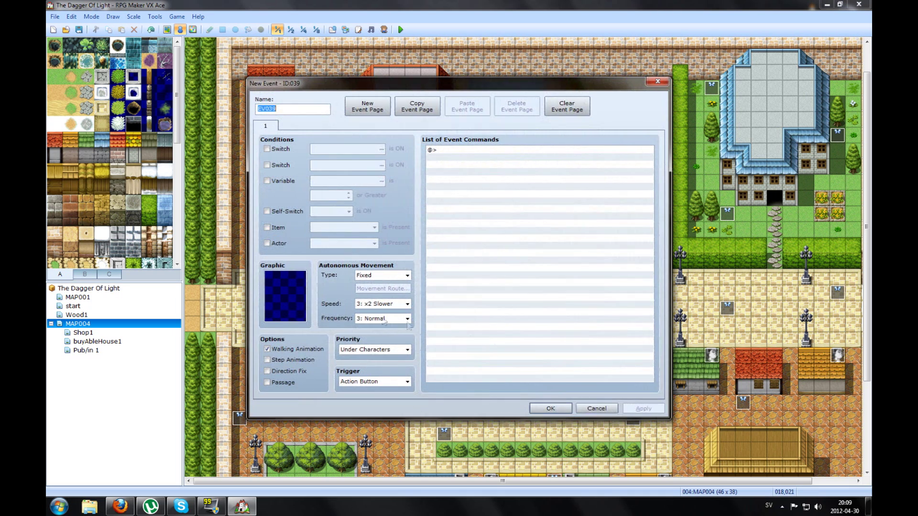
double_click(298, 294)
click(337, 200)
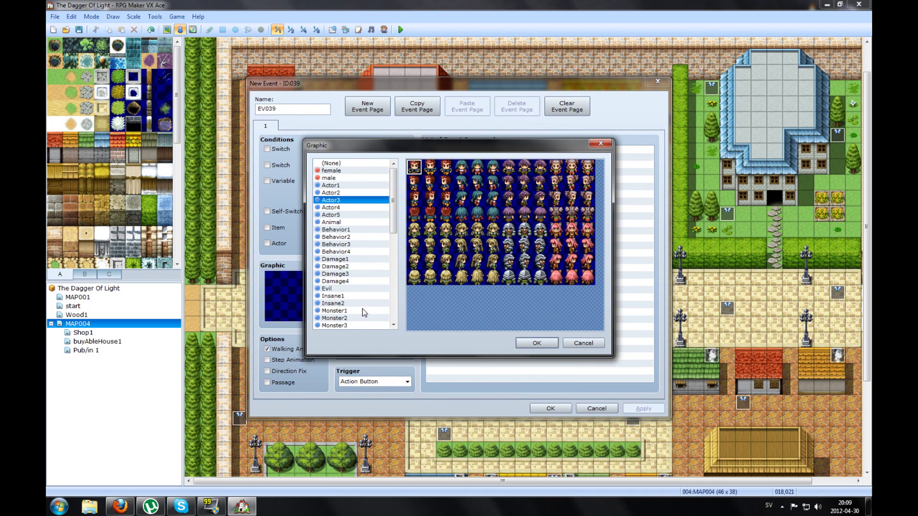
click(330, 290)
click(335, 297)
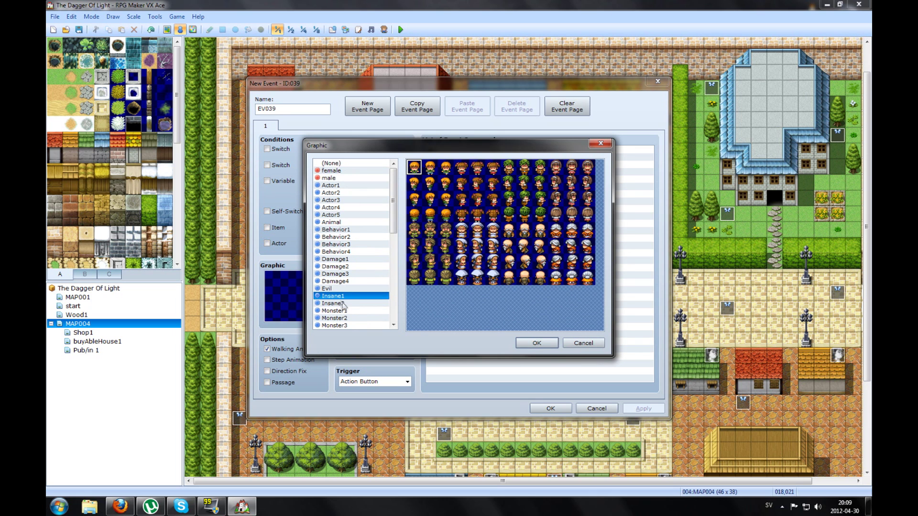
click(347, 311)
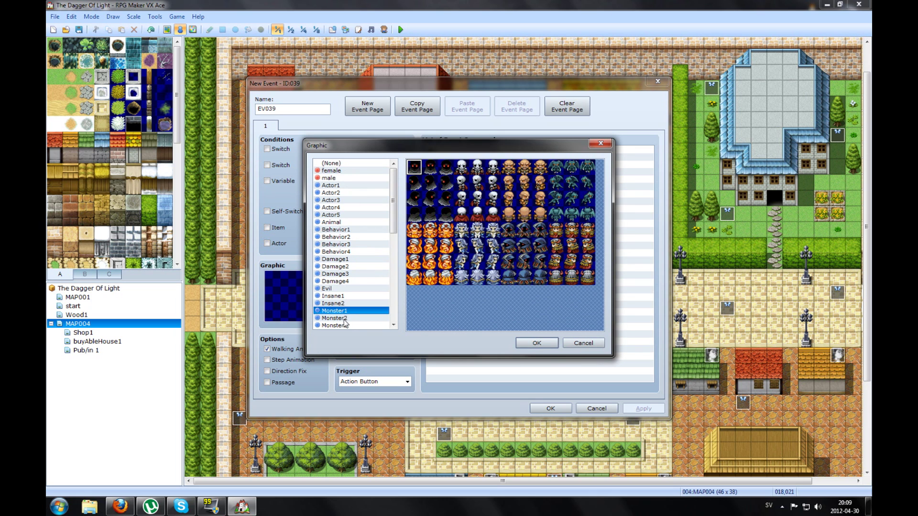
click(345, 319)
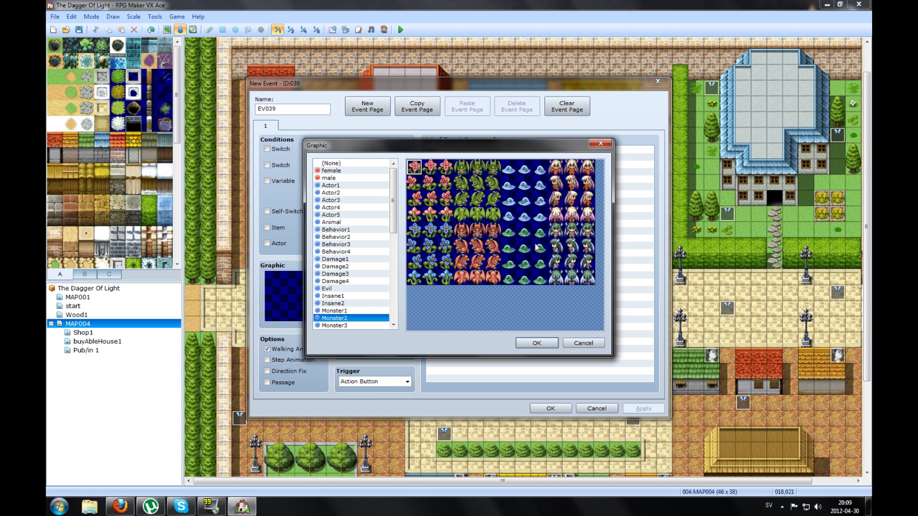
double_click(524, 233)
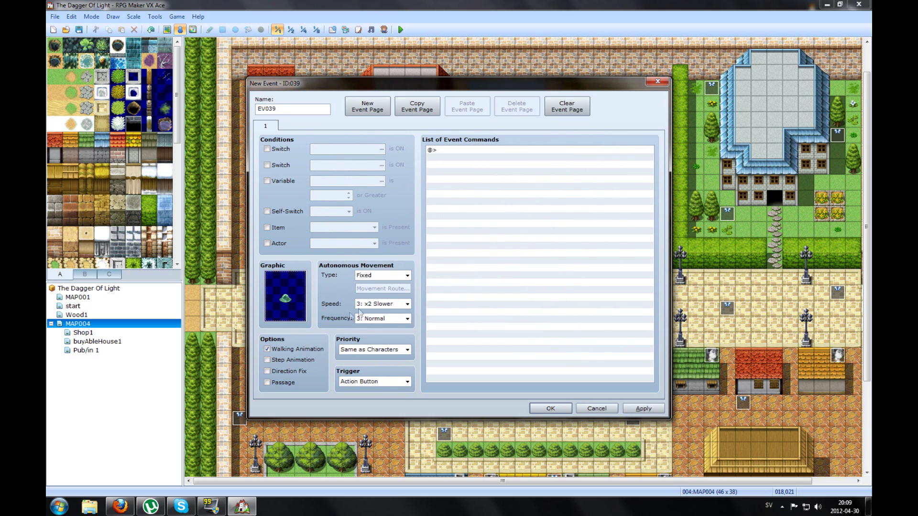
Enable Step Animation and Direction Fix for the slime event, disable Walking Animation and apply the changes
click(266, 359)
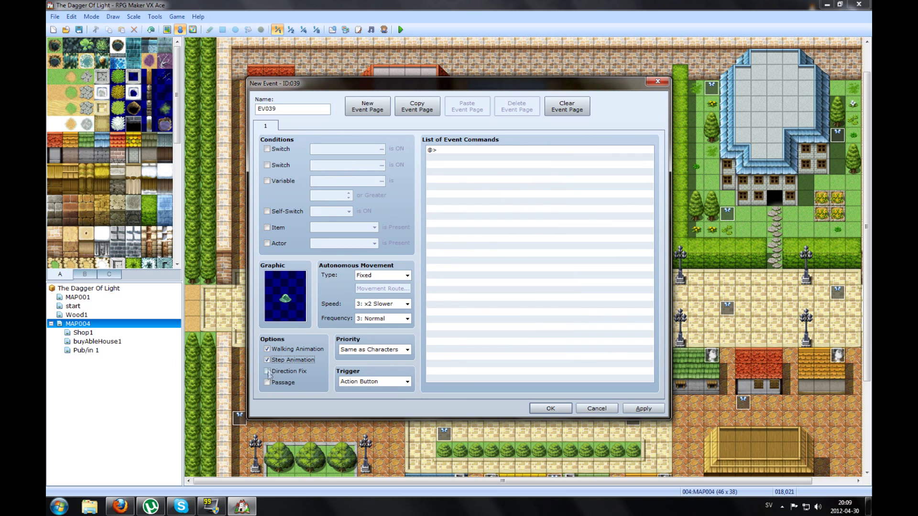
click(268, 371)
click(275, 350)
click(643, 408)
Add a Display Choices command to the slime event with the choices "FIGHT!" and "Run!"
drag(454, 83, 602, 78)
double_click(597, 147)
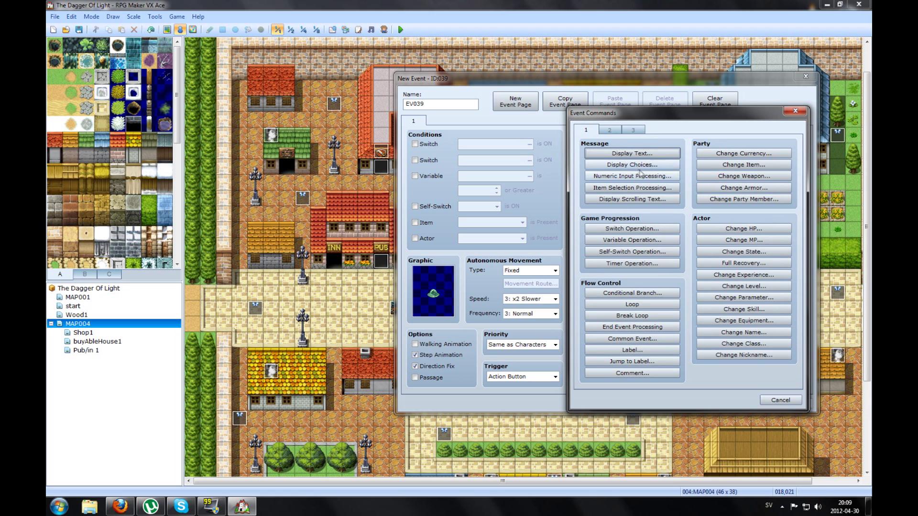
click(616, 165)
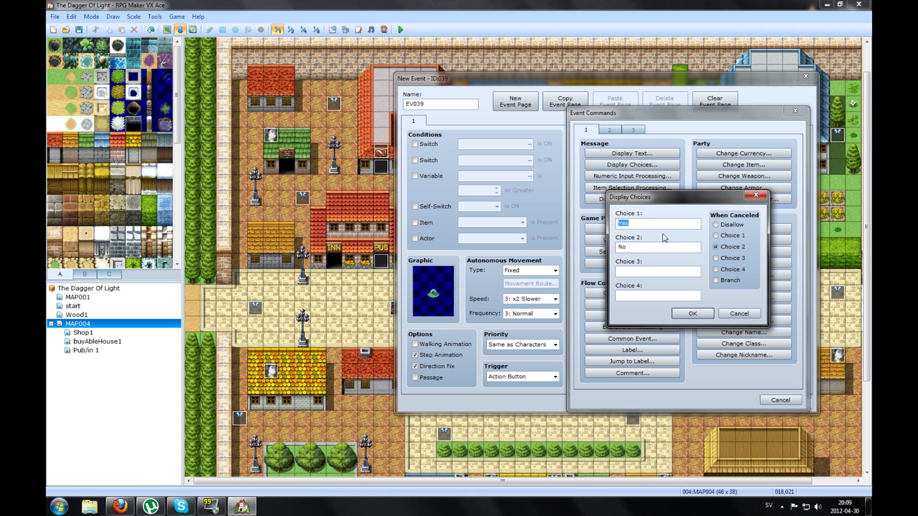
text(")
text(!)
click(692, 314)
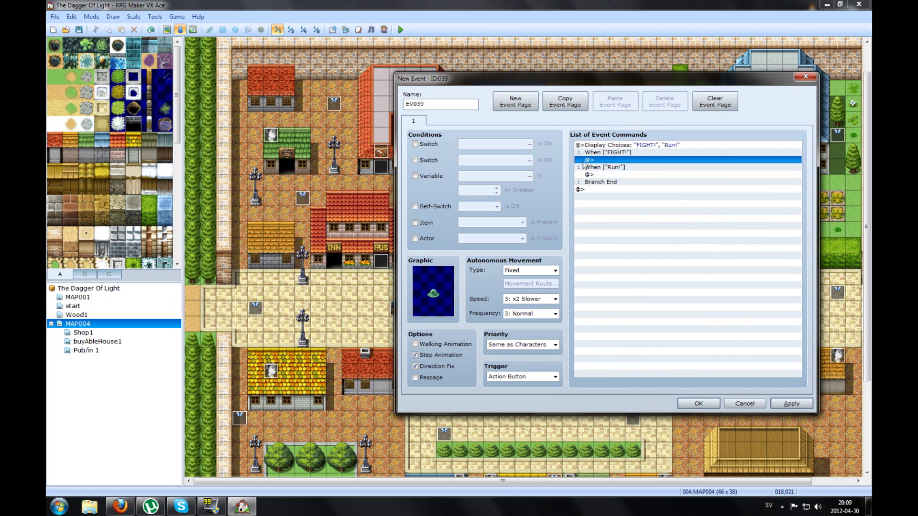
Add Battle Processing with troop 001:Slime*2 to the "FIGHT!" branch and save the slime event
double_click(602, 161)
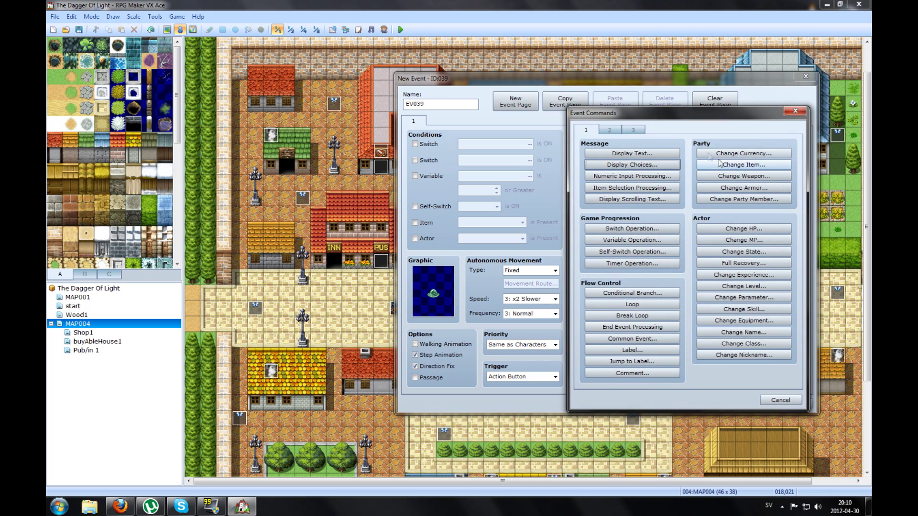
click(609, 129)
click(634, 130)
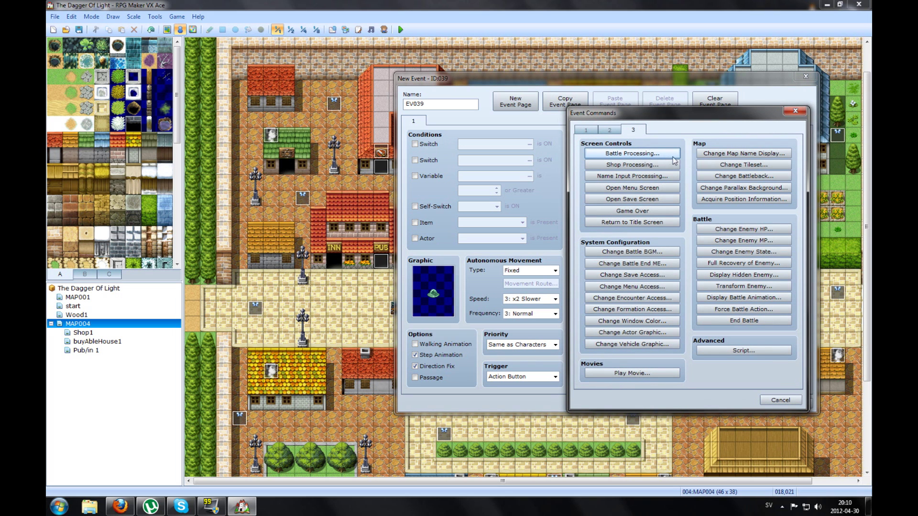
click(615, 132)
click(629, 131)
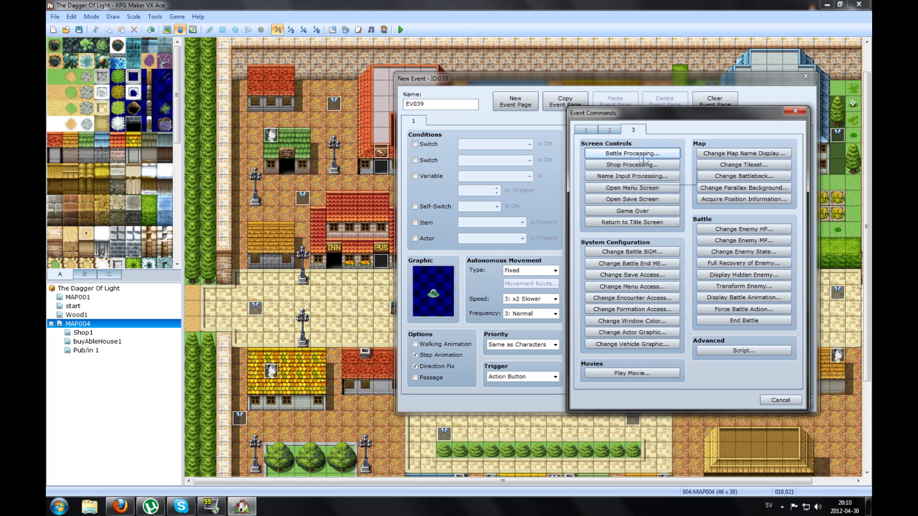
click(624, 154)
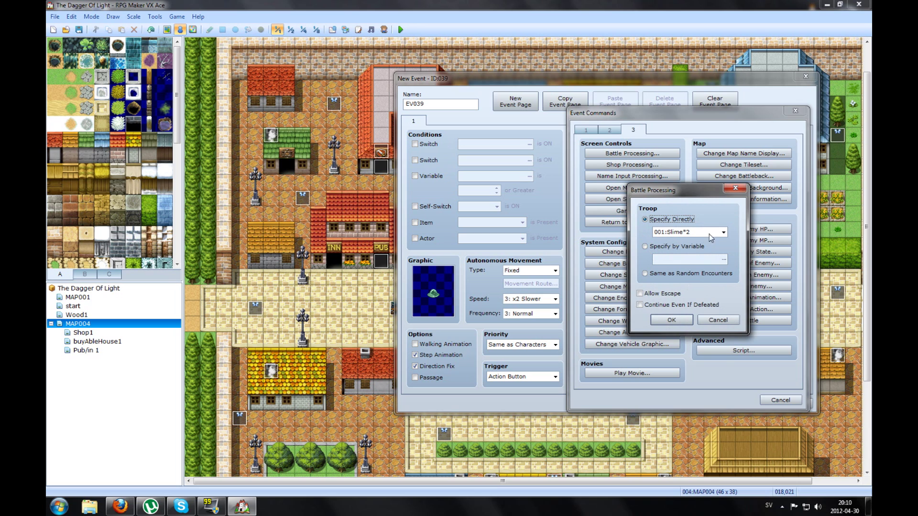
click(719, 233)
click(702, 247)
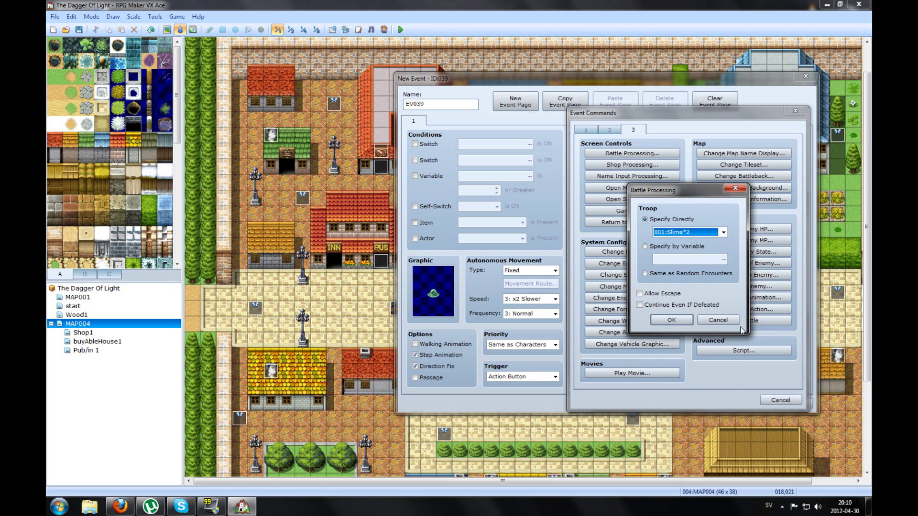
click(672, 320)
click(789, 403)
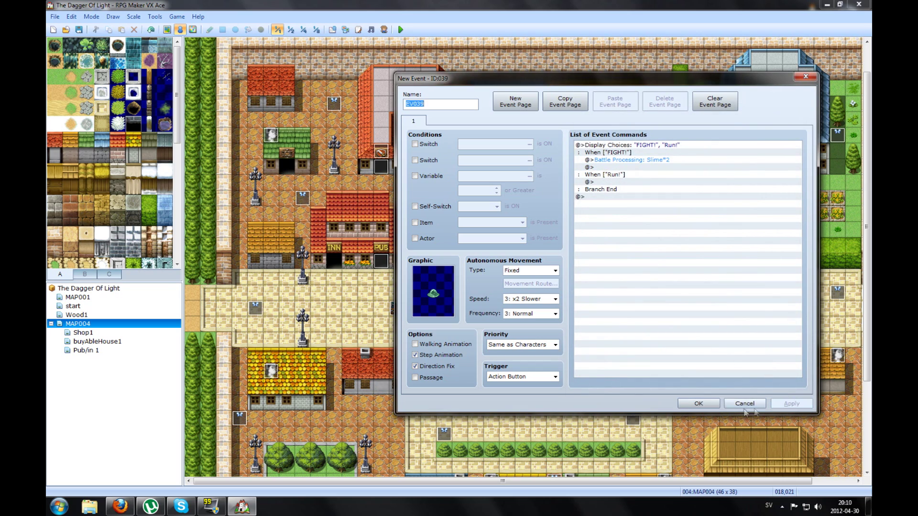
click(699, 404)
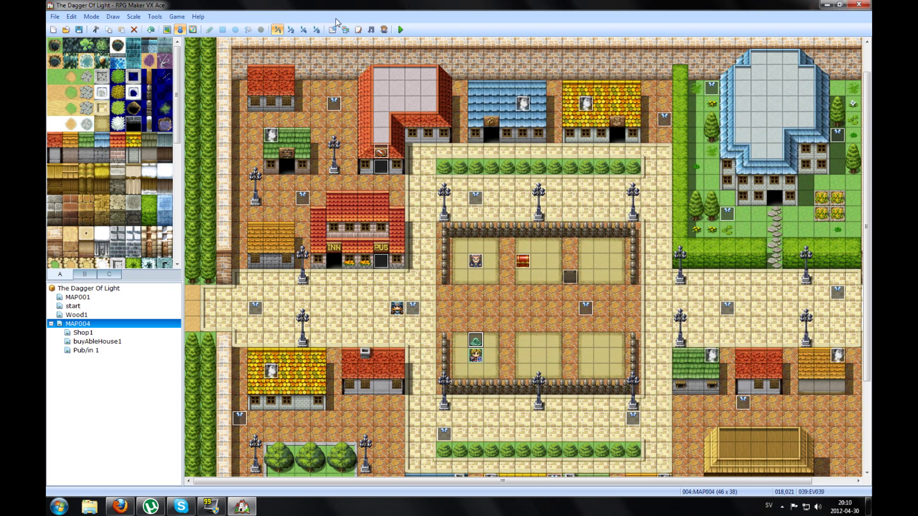
Raise the maximum number of troops in the database to 31 and select the new empty troop 031
click(337, 29)
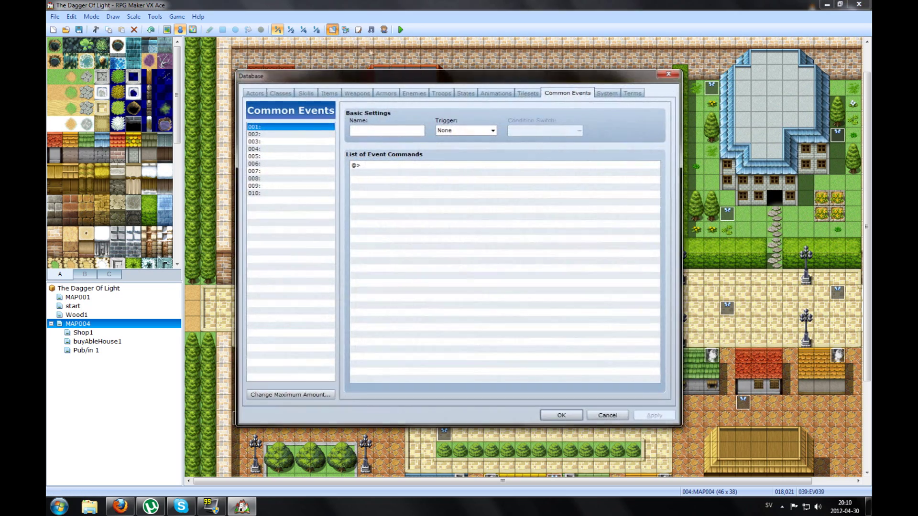
click(442, 93)
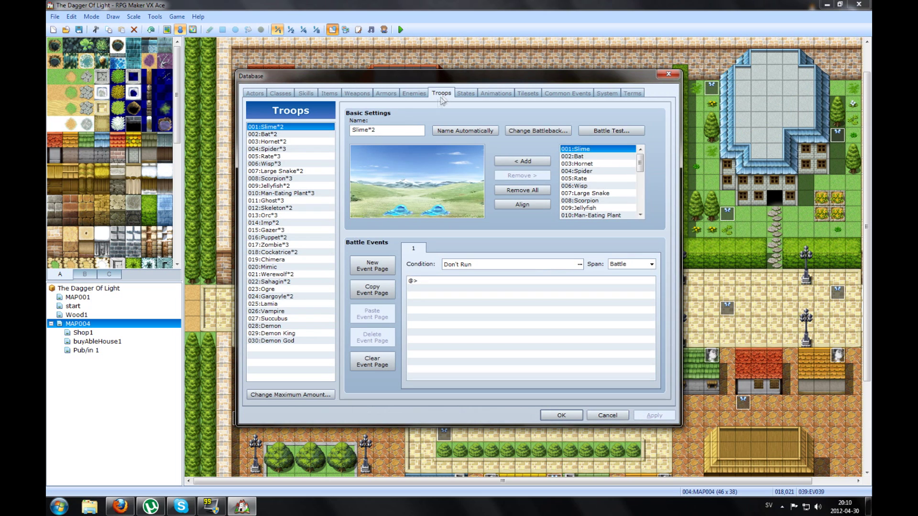
click(268, 395)
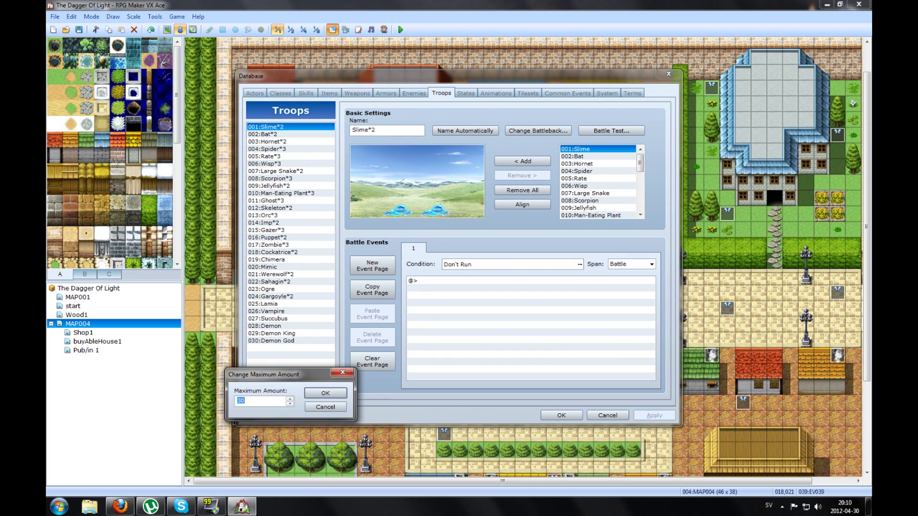
click(290, 399)
click(325, 393)
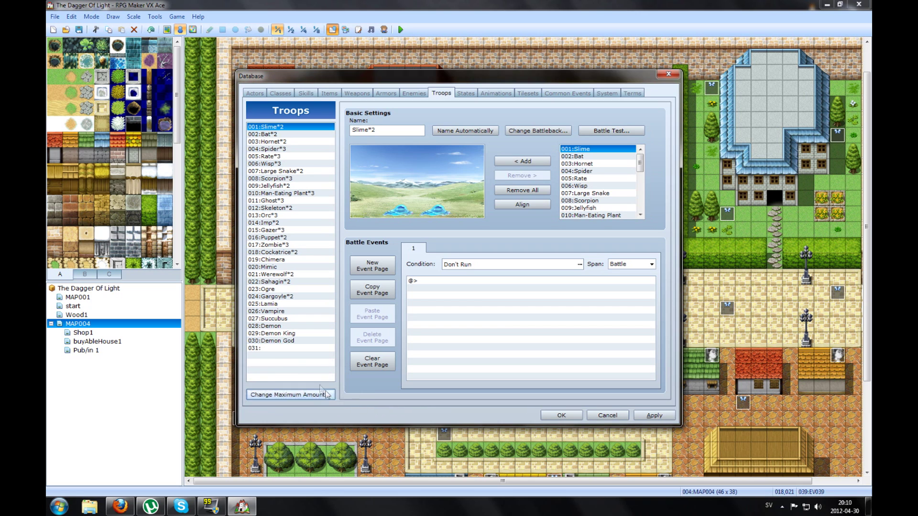
click(274, 349)
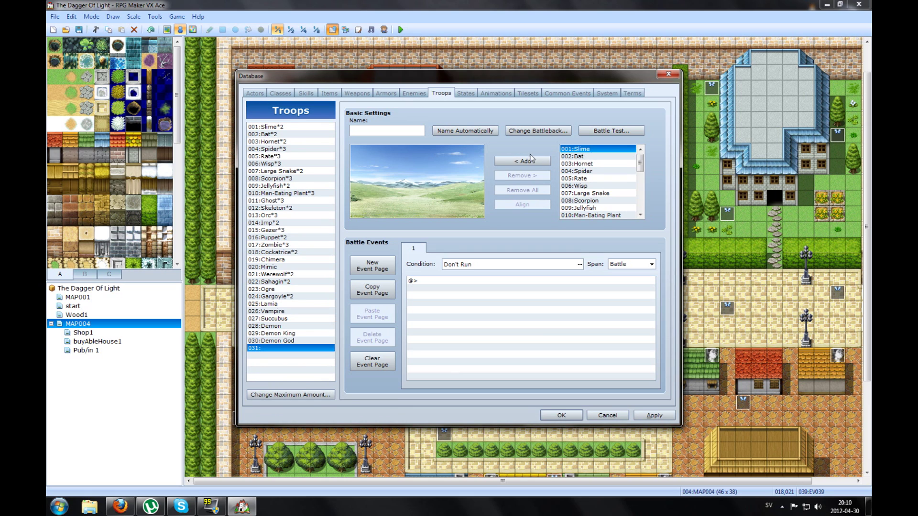
Look through the enemies available for the troop and compare them with the enemy entries in the database
click(584, 179)
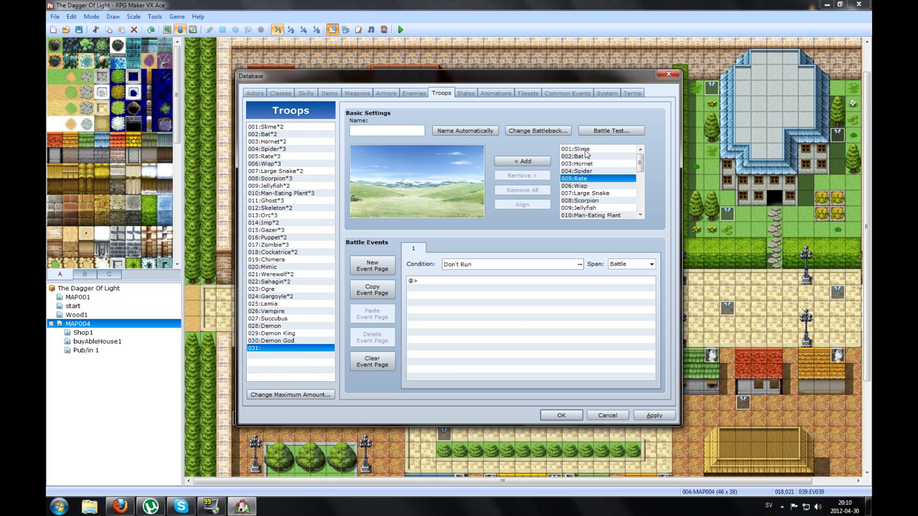
click(586, 151)
click(584, 178)
scroll(586, 191, down, 4)
scroll(586, 196, down, 3)
click(584, 193)
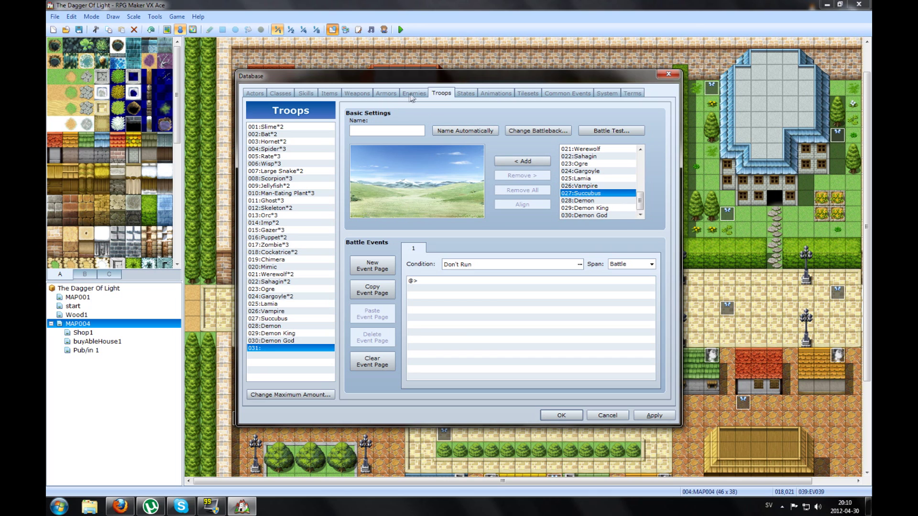
click(577, 171)
click(421, 96)
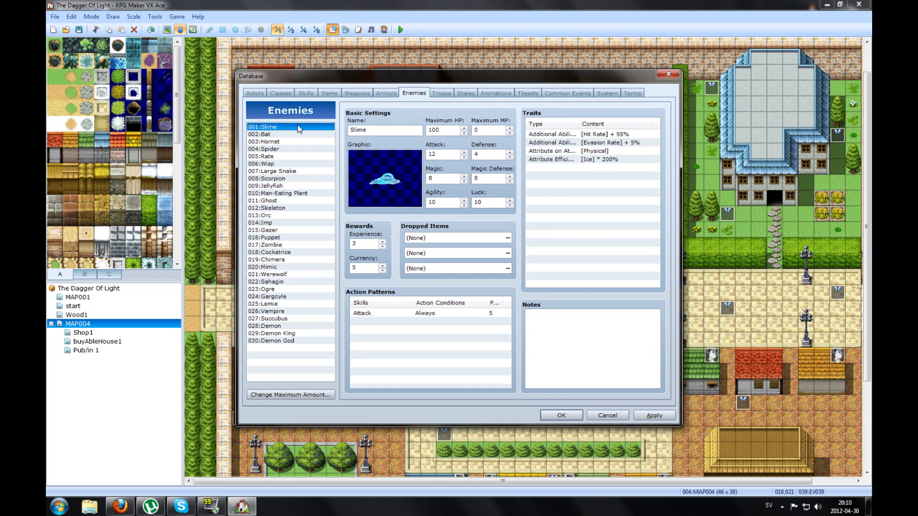
Add a Slime, a Bat and a Rate to troop 031
click(442, 93)
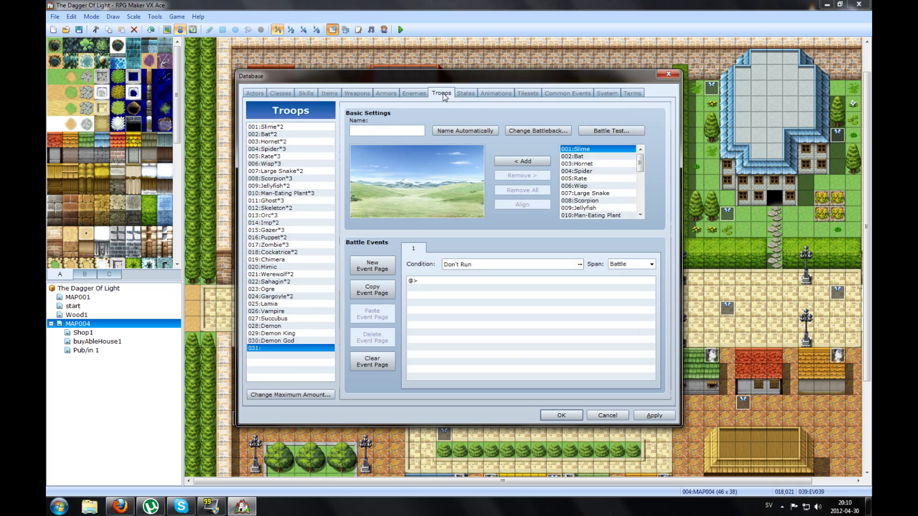
click(521, 162)
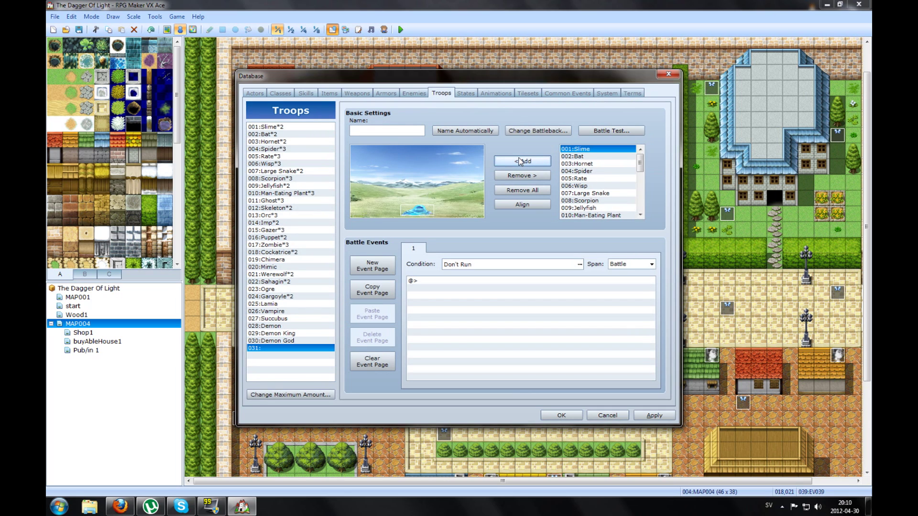
click(586, 157)
click(535, 162)
click(586, 179)
click(522, 162)
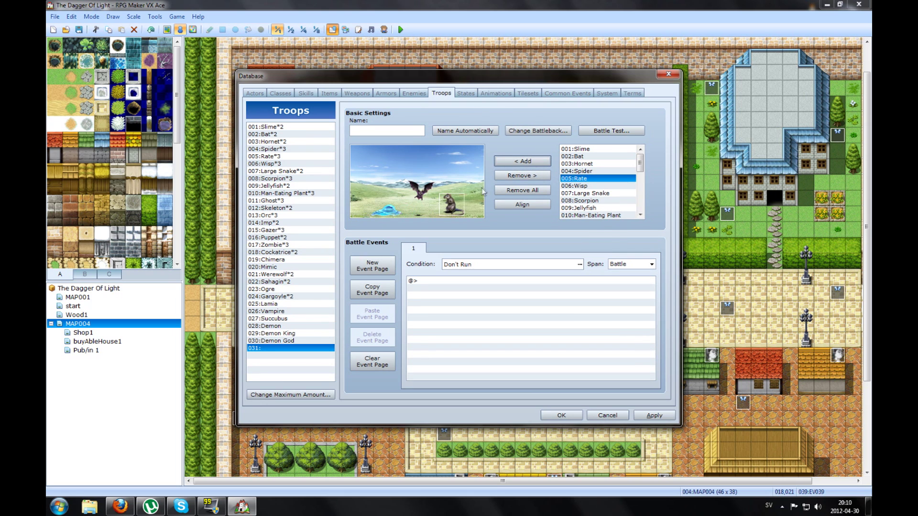
Remove the Rate and the Bat from troop 031, keeping only the Slime, and save the database changes
click(537, 176)
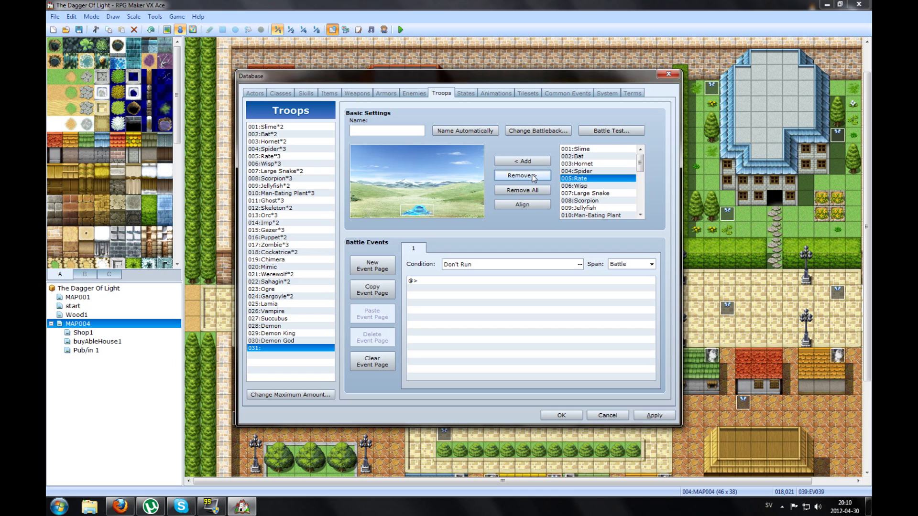
click(514, 180)
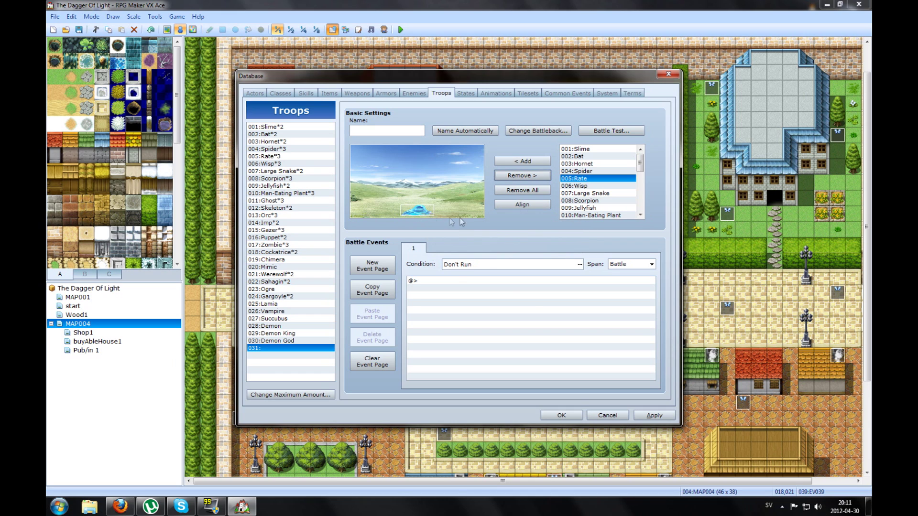
click(661, 417)
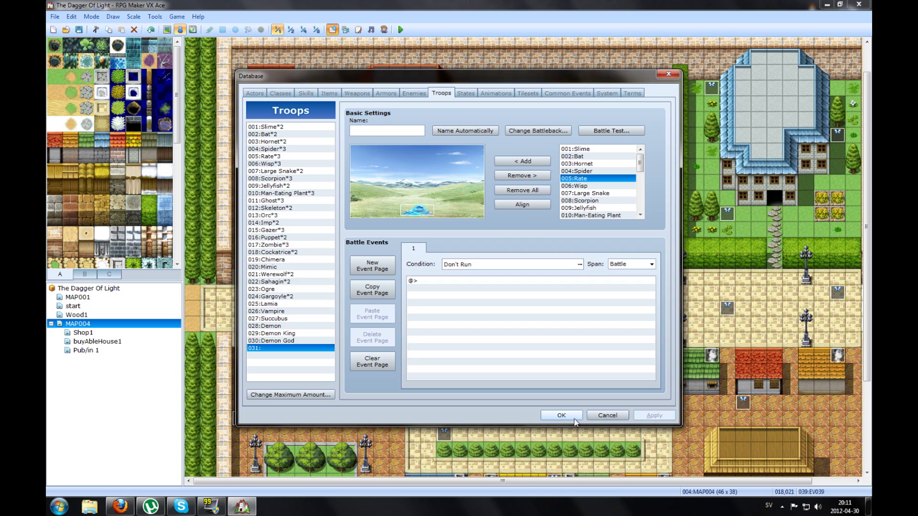
click(562, 416)
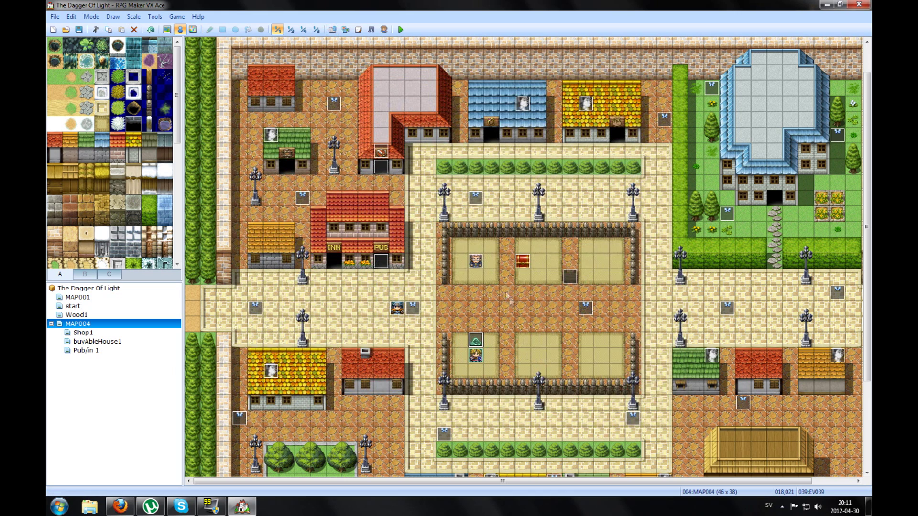
Change the battle started by the slime event's "FIGHT!" choice so that it uses troop 031
double_click(476, 341)
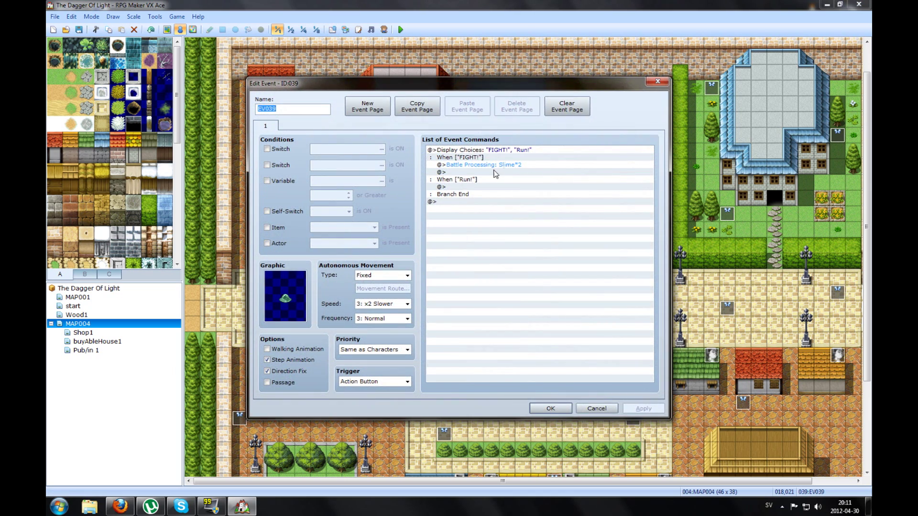
right_click(475, 166)
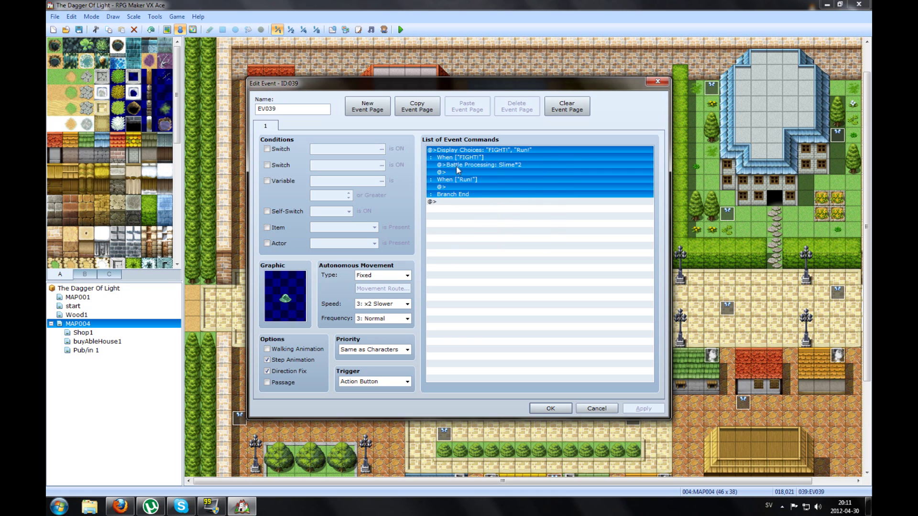
click(461, 168)
right_click(465, 168)
click(500, 181)
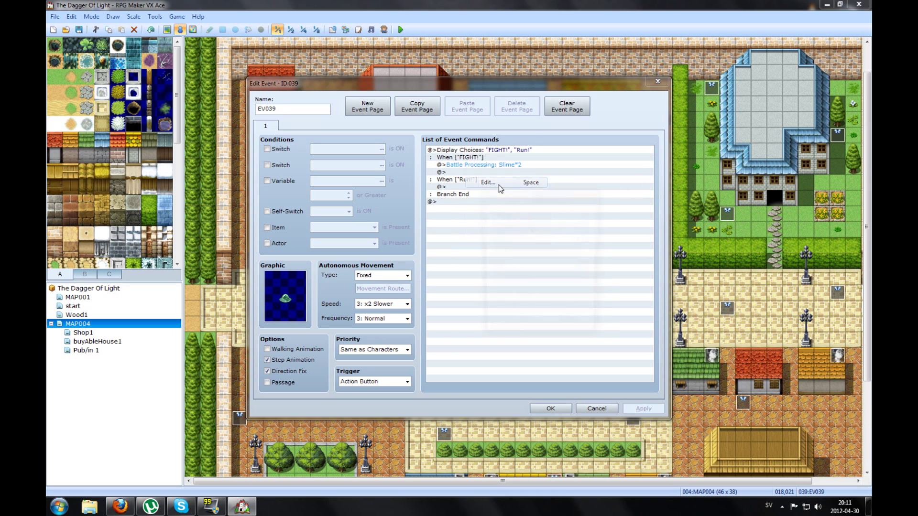
click(575, 237)
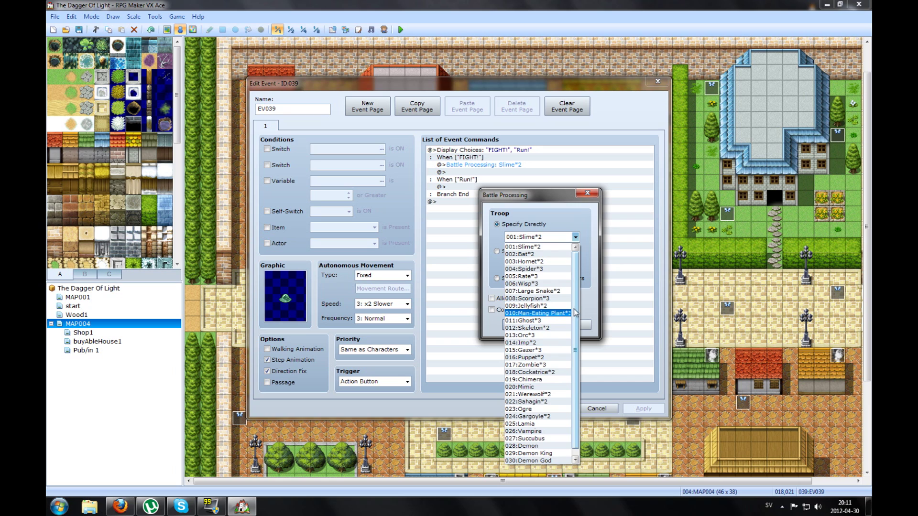
scroll(536, 430, down, 1)
click(516, 459)
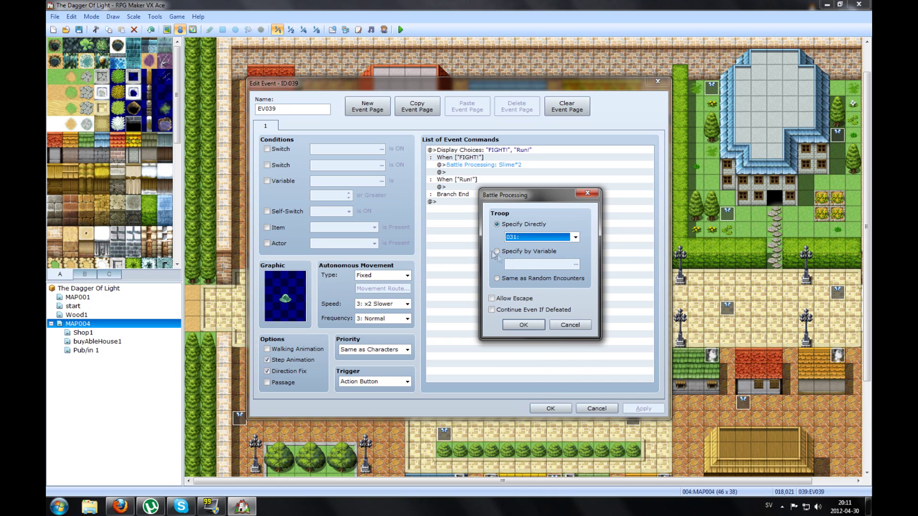
Enable Allow Escape and Continue Even If Defeated for the slime battle
click(507, 299)
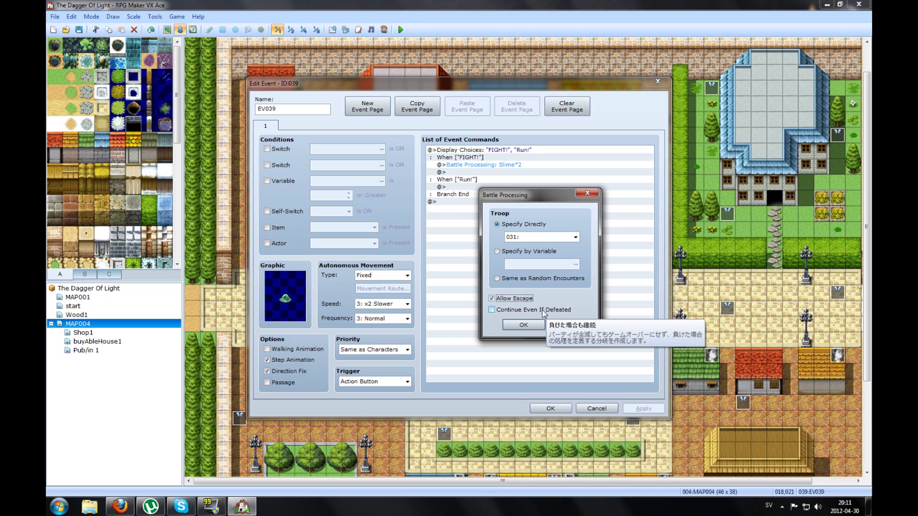
click(527, 313)
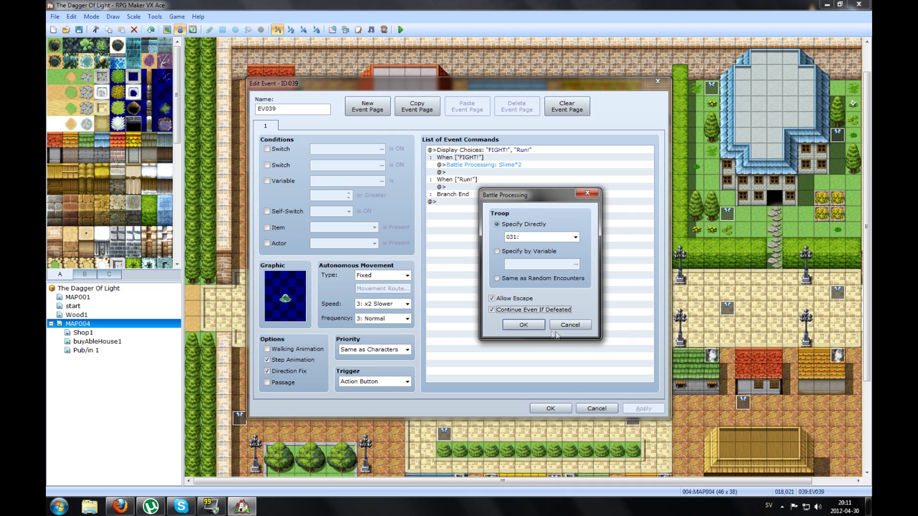
click(527, 324)
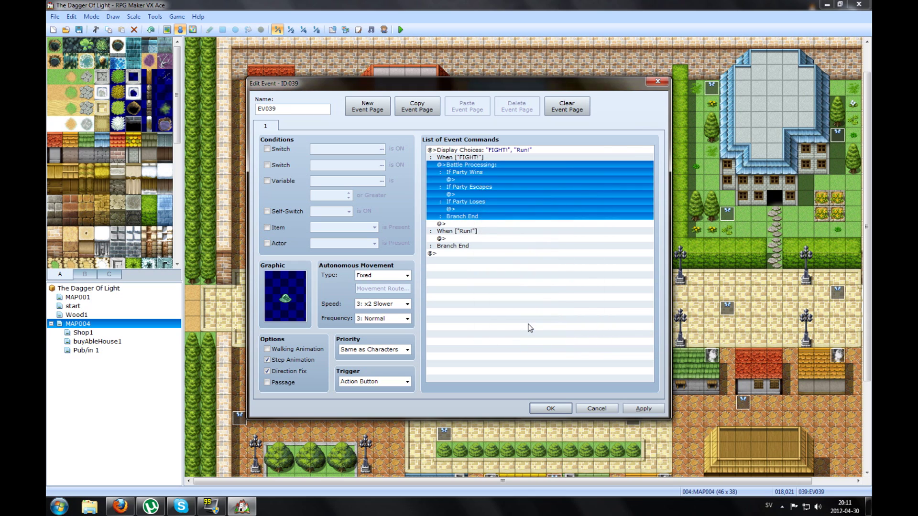
Add a Change Currency command under the If Party Wins branch that increases the party's money by a constant 500
click(482, 185)
click(476, 179)
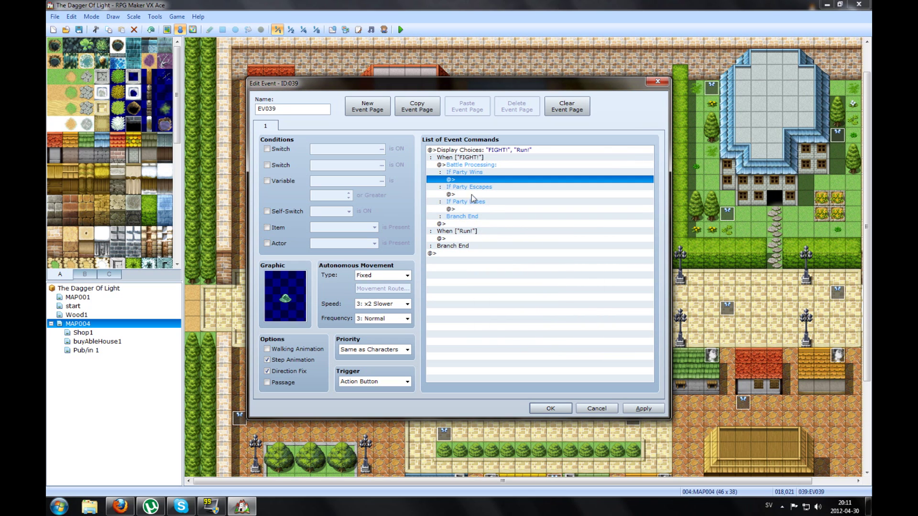
click(472, 194)
click(471, 209)
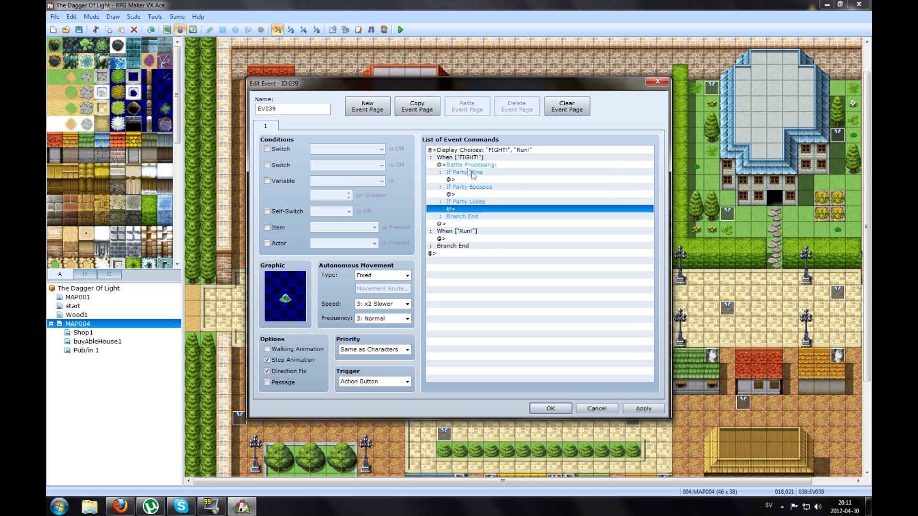
click(482, 174)
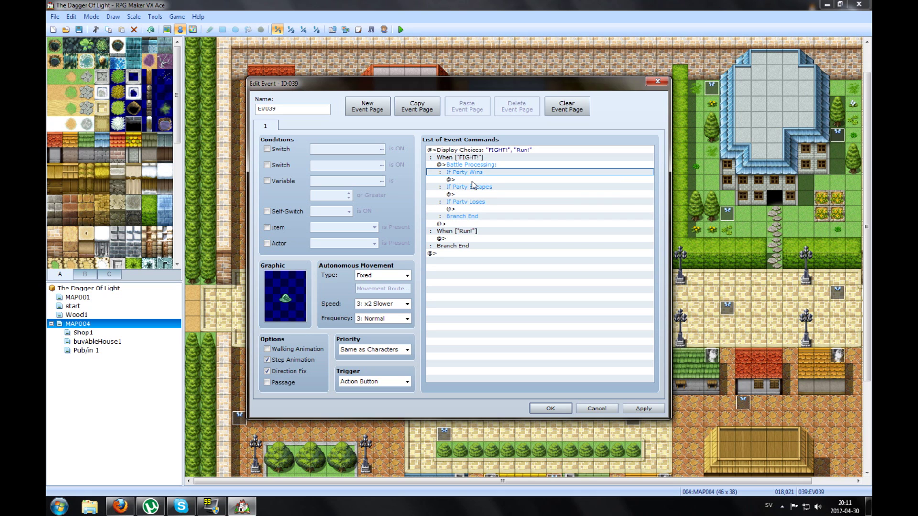
double_click(472, 180)
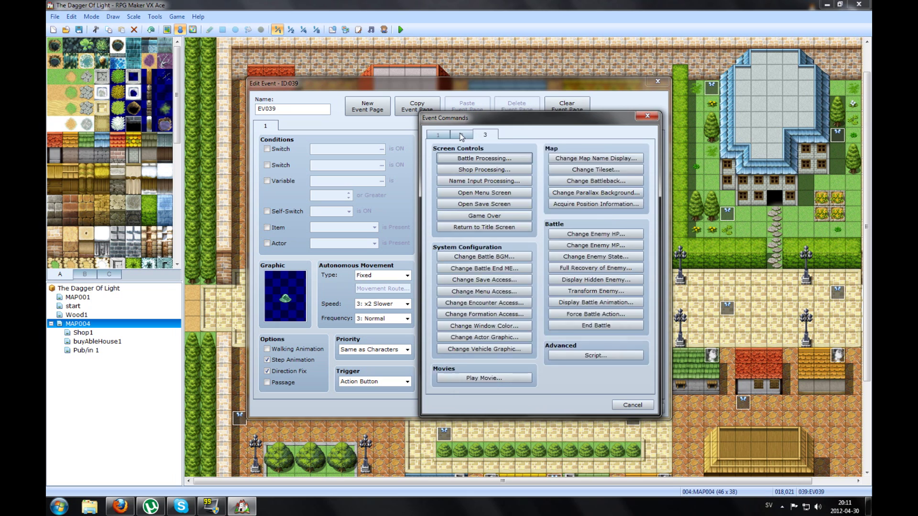
click(462, 136)
click(444, 136)
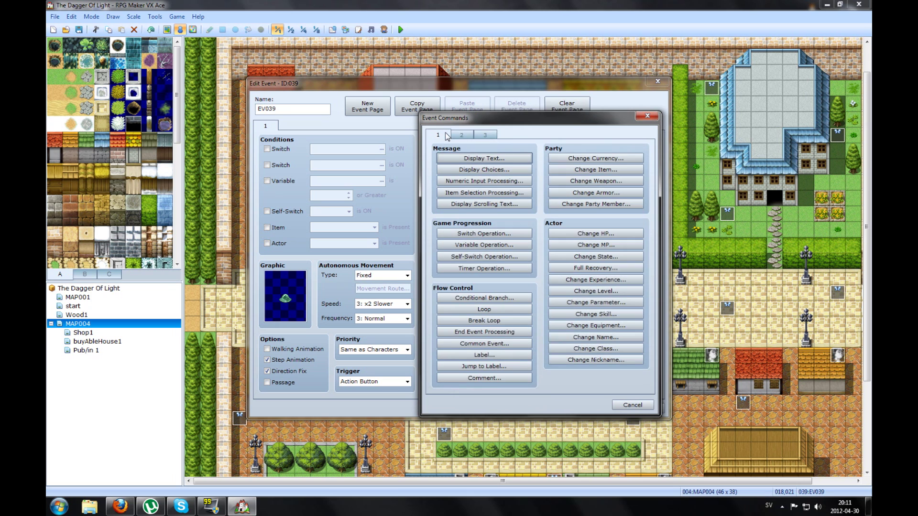
click(593, 159)
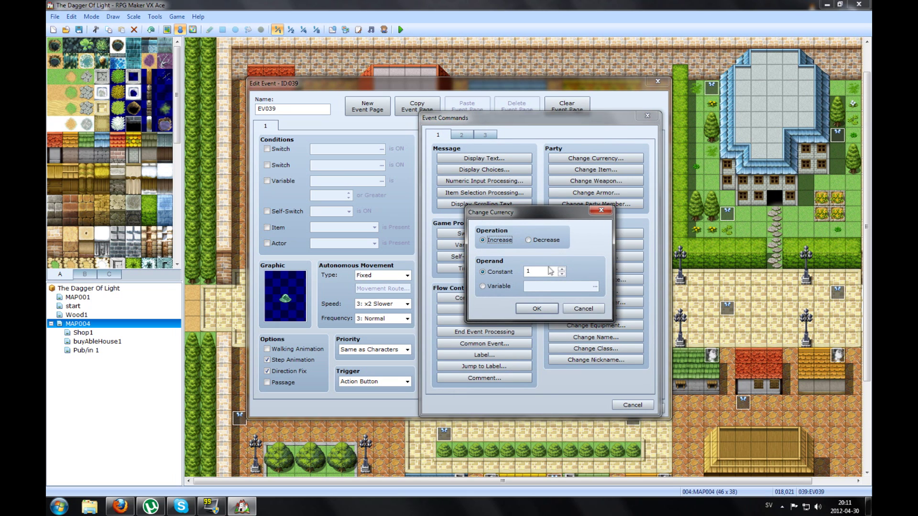
text(500)
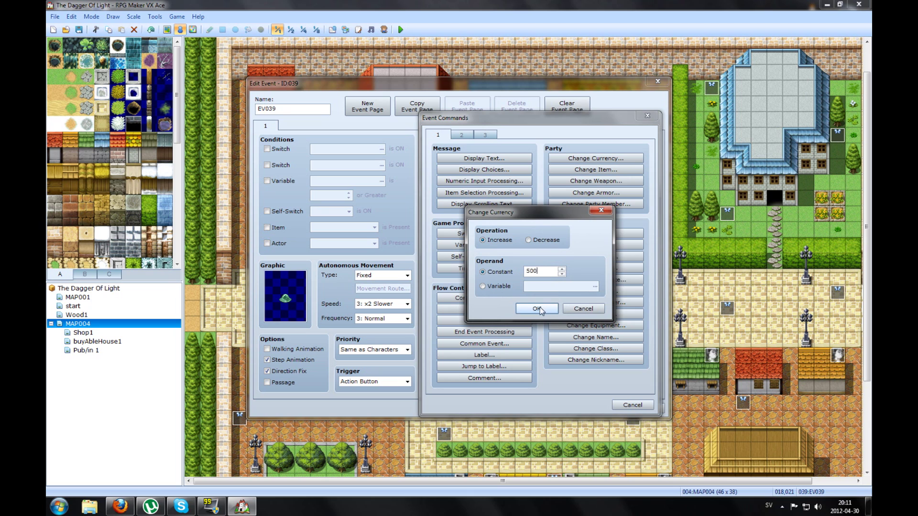
click(538, 309)
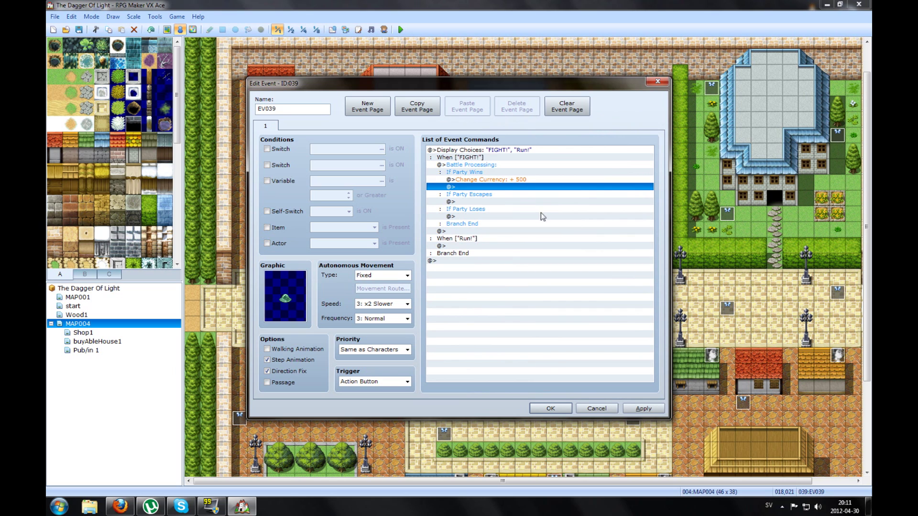
Add a Display Text command reading "BLABLABLA" under the If Party Loses branch
double_click(464, 218)
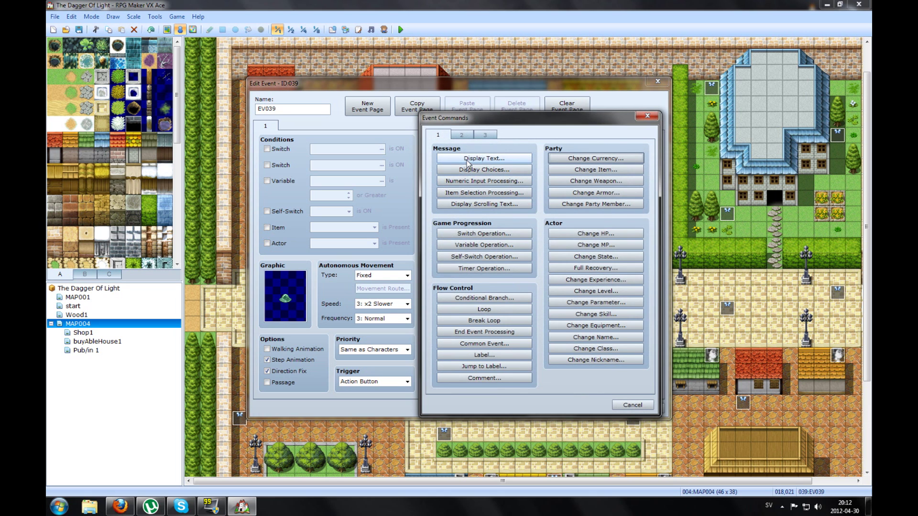
click(468, 161)
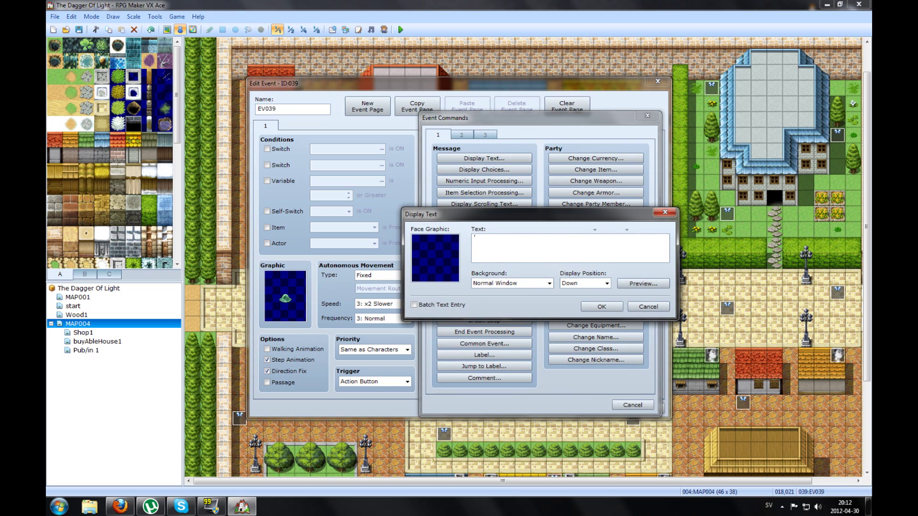
text(BLABLABLA)
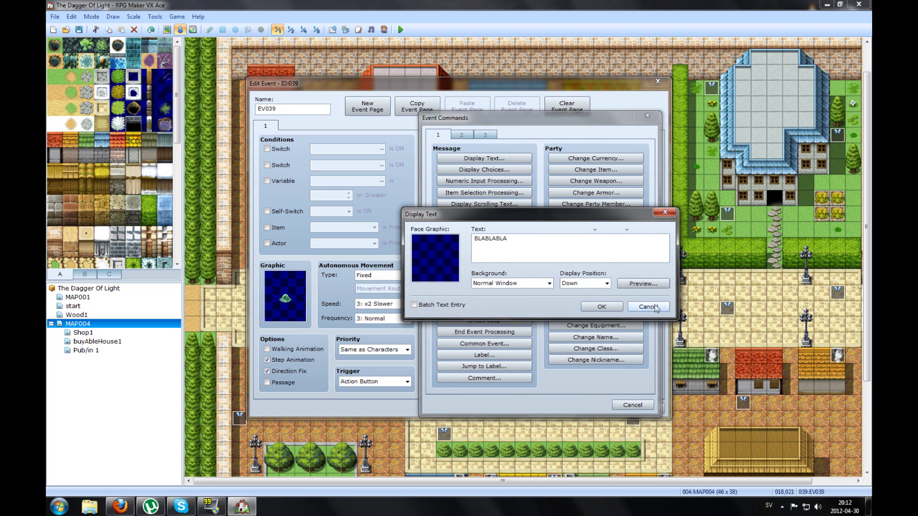
click(601, 307)
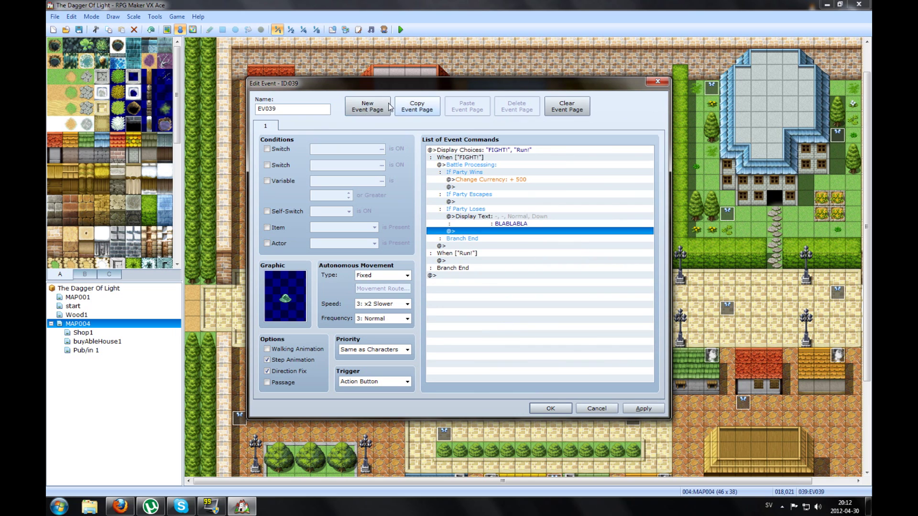
Create a second, empty page for the slime event that requires Self-Switch A to be ON, and apply it
click(368, 110)
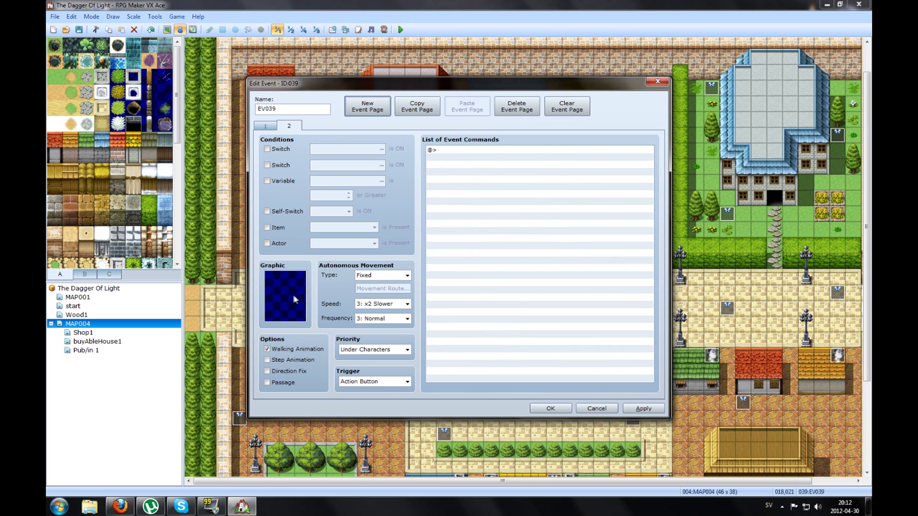
click(278, 214)
click(644, 408)
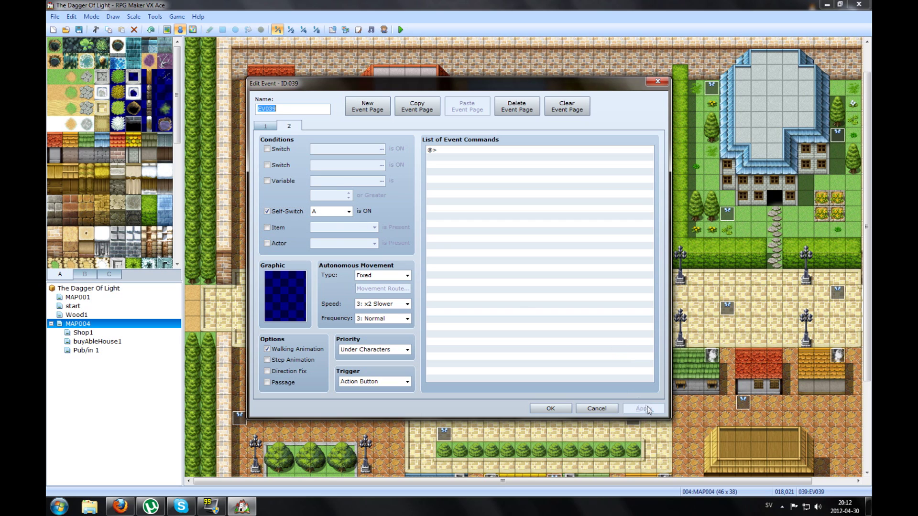
On event page 1, add a Self-Switch Operation turning A ON after the win branch's currency reward, and save the event
click(264, 126)
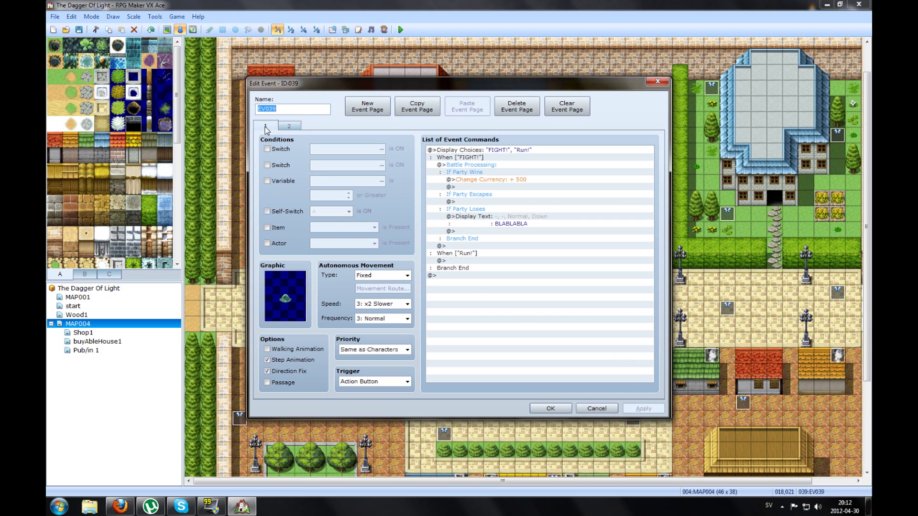
double_click(455, 187)
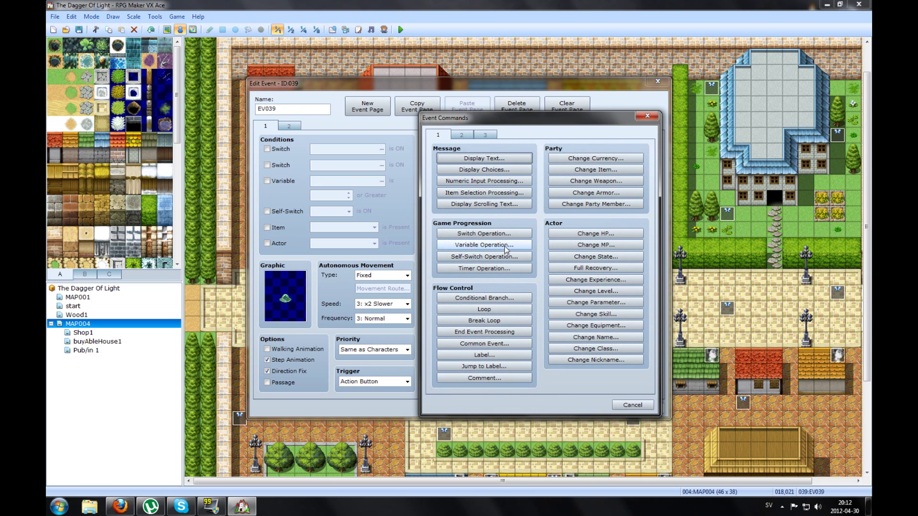
click(484, 256)
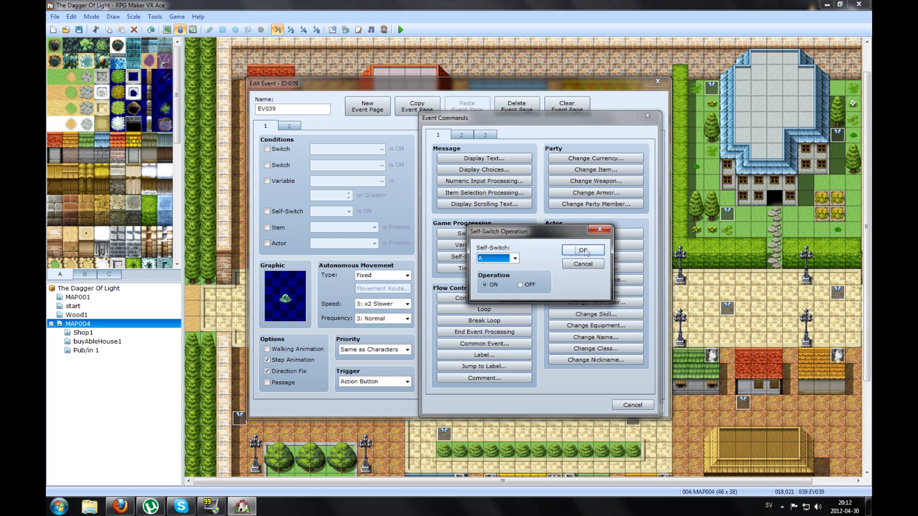
click(597, 251)
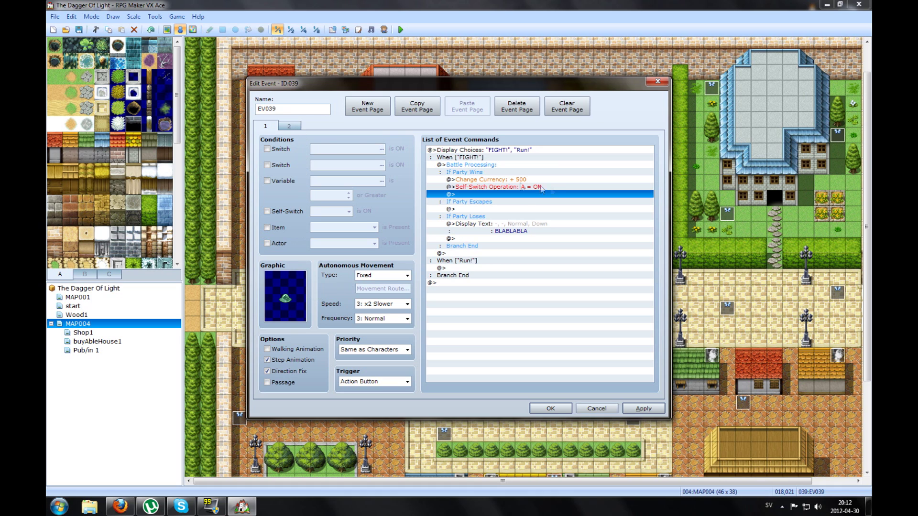
click(508, 187)
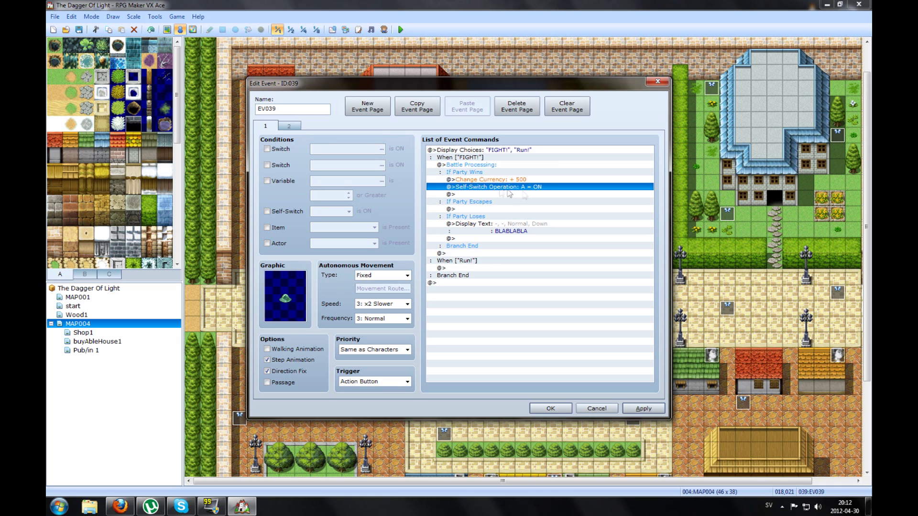
click(297, 127)
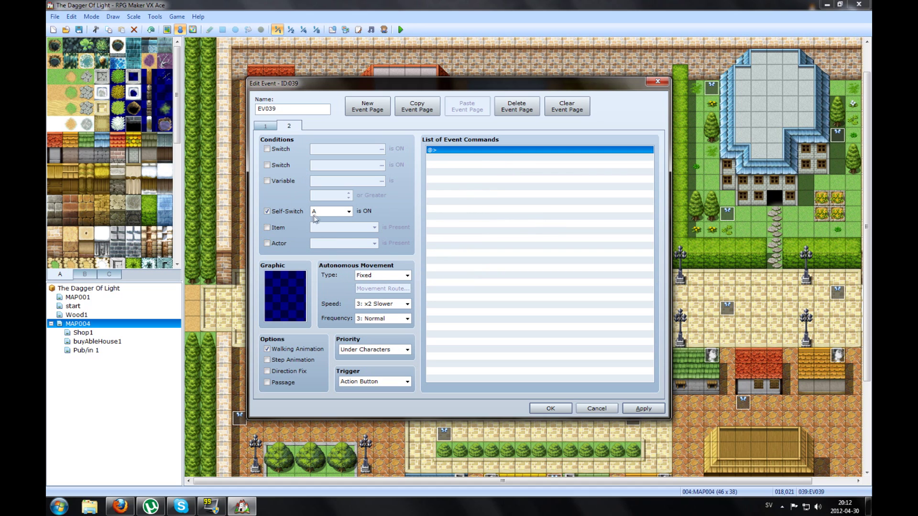
click(550, 408)
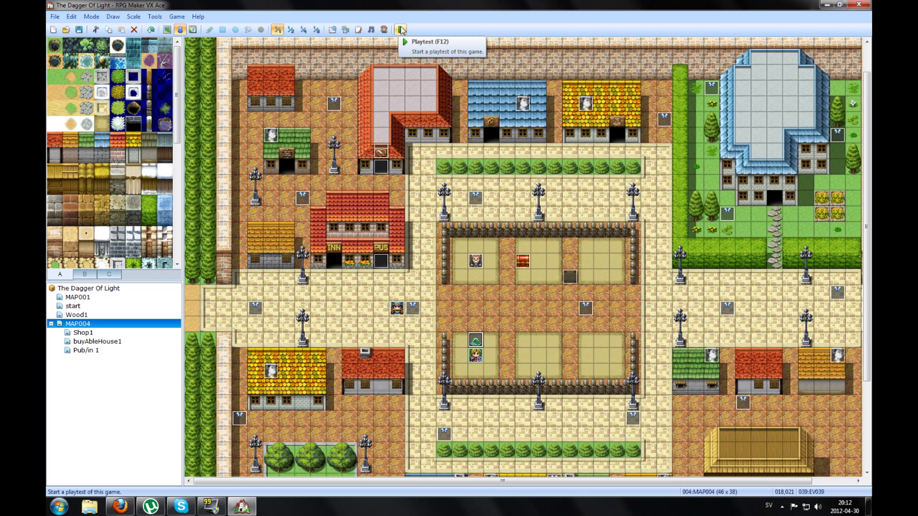
Playtest the game, interact with the slime on the town map and choose "FIGHT!" to start the battle
click(400, 30)
click(418, 277)
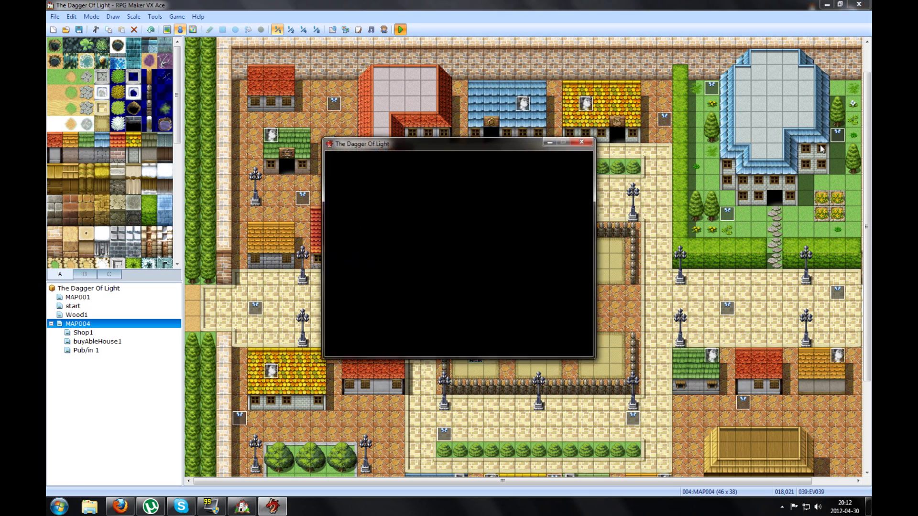
key(Return)
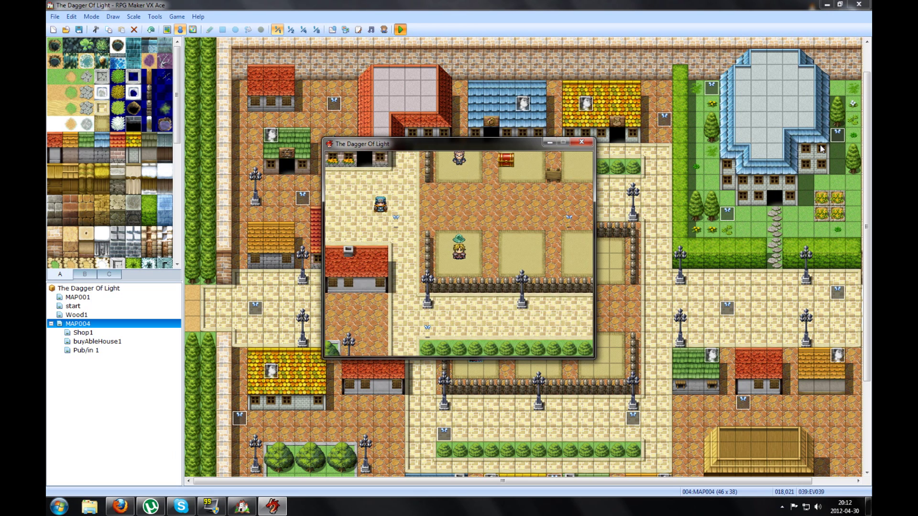
key(Up)
key(Return)
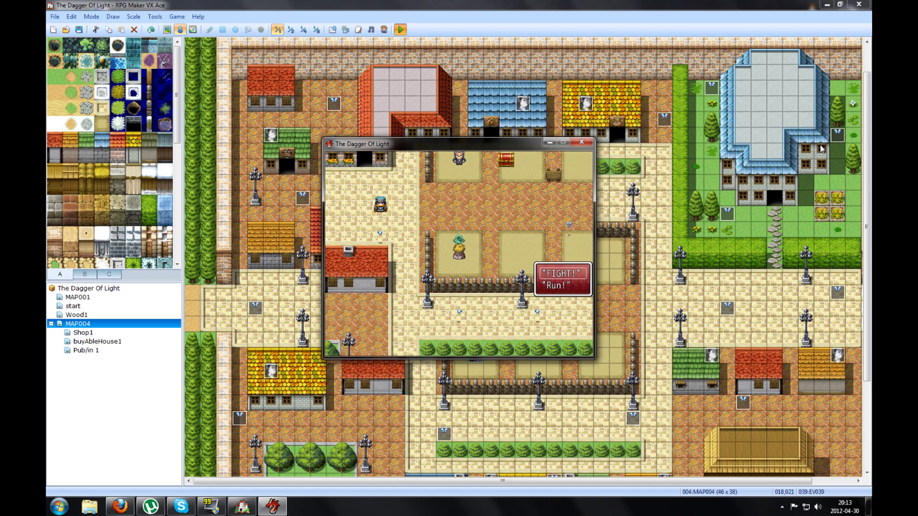
key(Return)
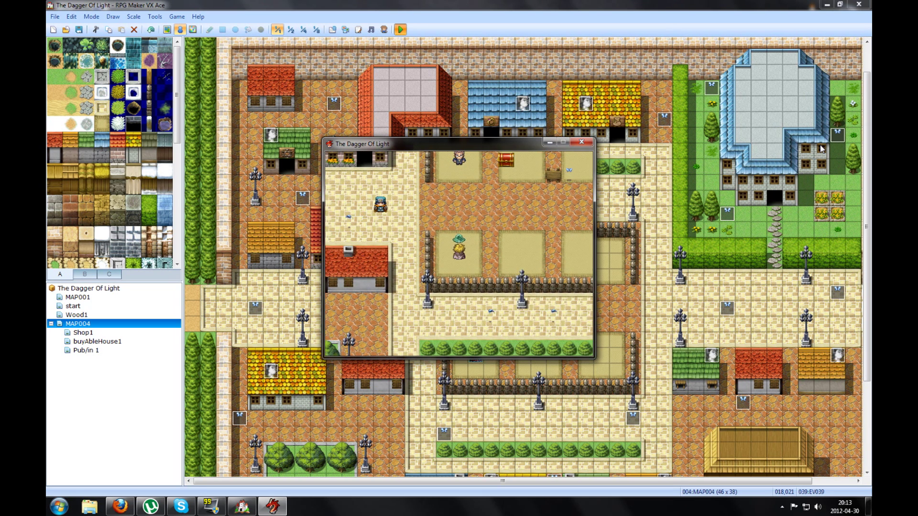
key(Return)
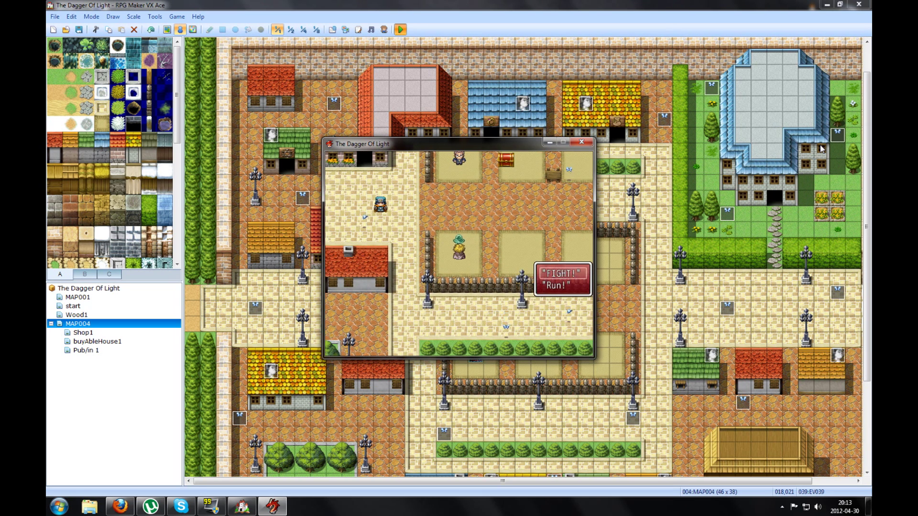
key(Return)
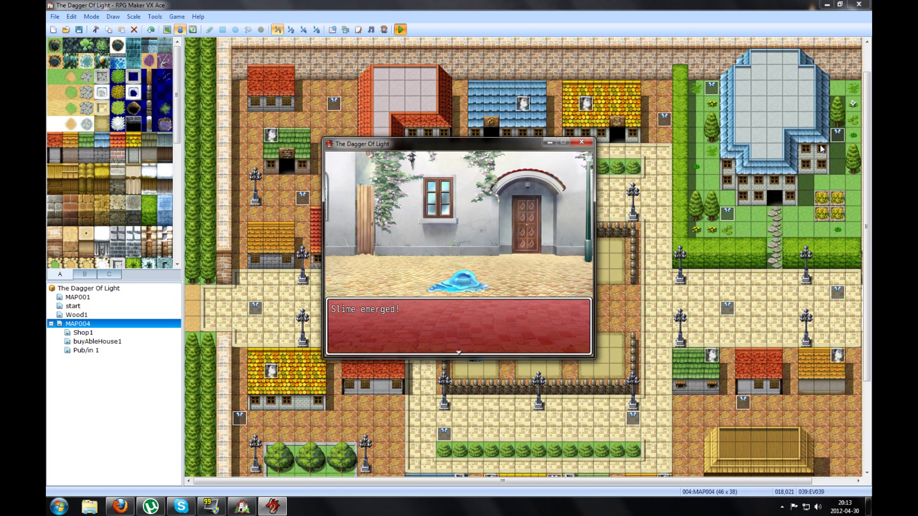
Fight the slime with the hero's attack until the battle is won, and dismiss the victory messages to return to the map
key(Return)
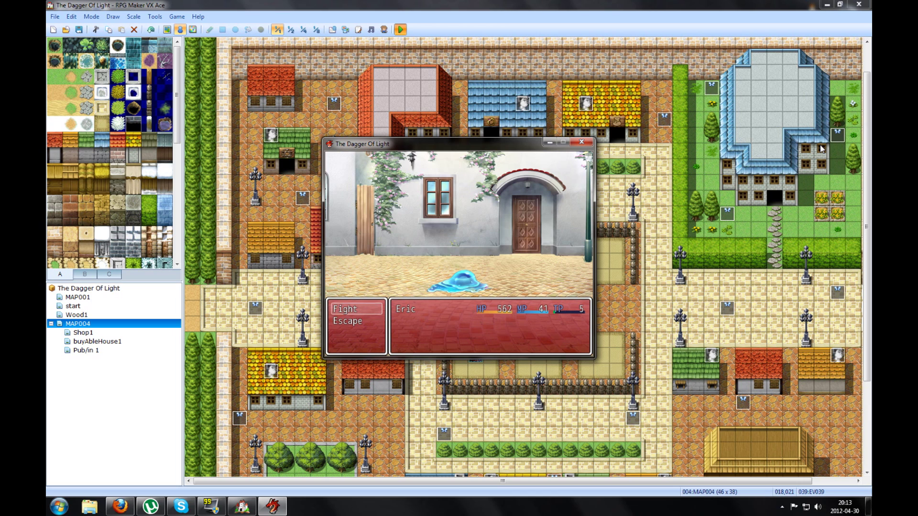
key(Return)
key(Return)
key(Return)
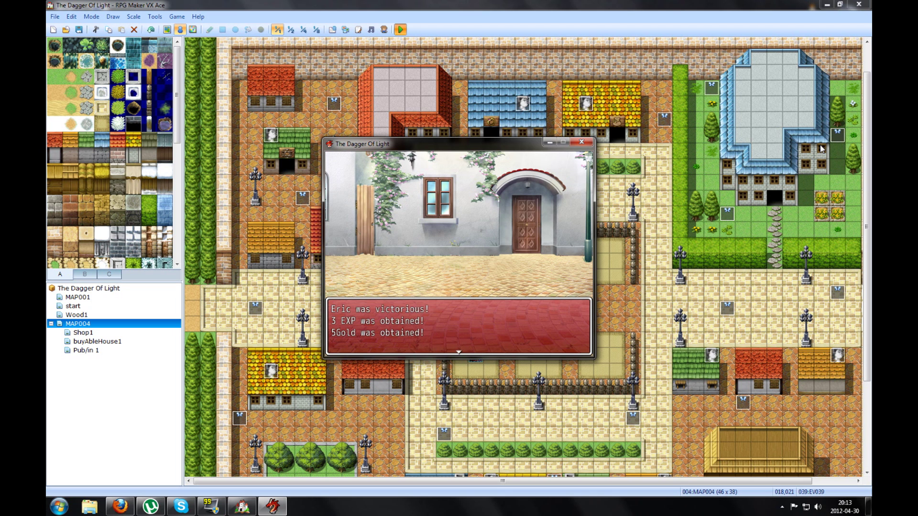
key(Return)
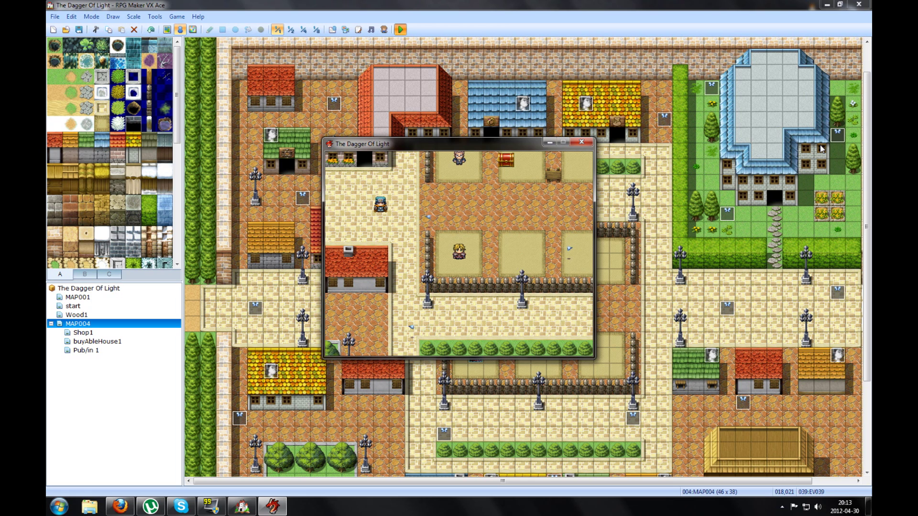
Check the party's inventory categories through Key Items and its gold in the game menu, and end the playtest to return to the map editor
key(Escape)
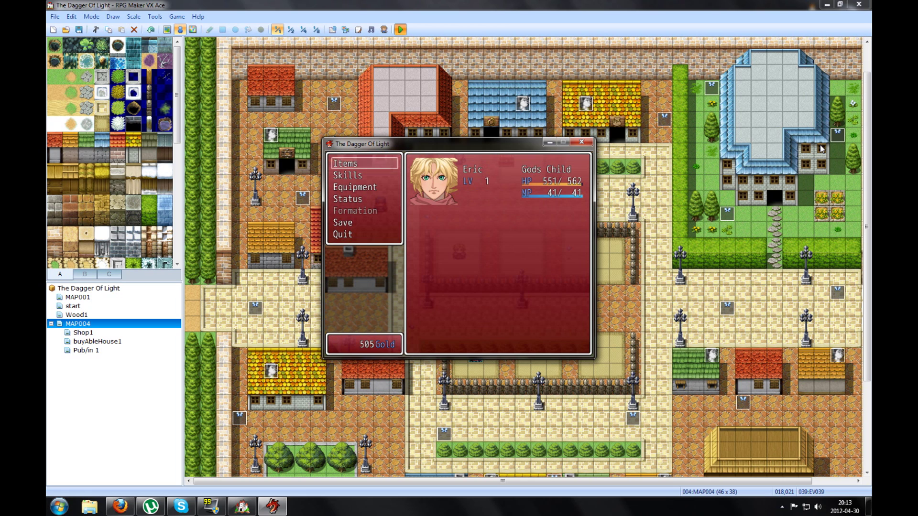
key(Return)
key(Right)
key(Right)
key(Right)
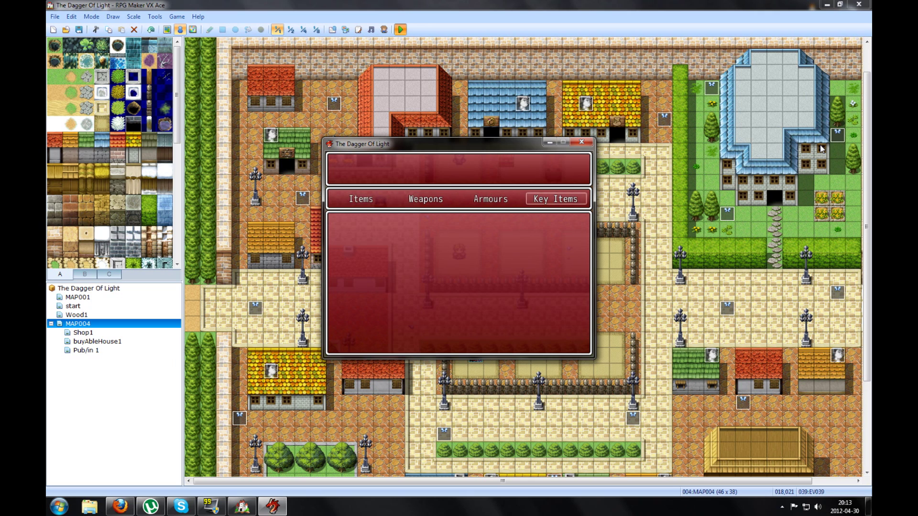
key(Escape)
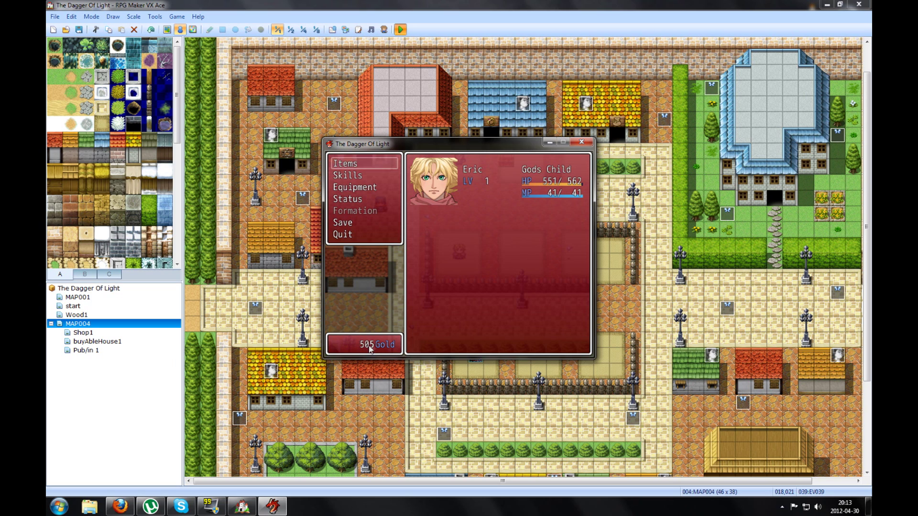
click(581, 142)
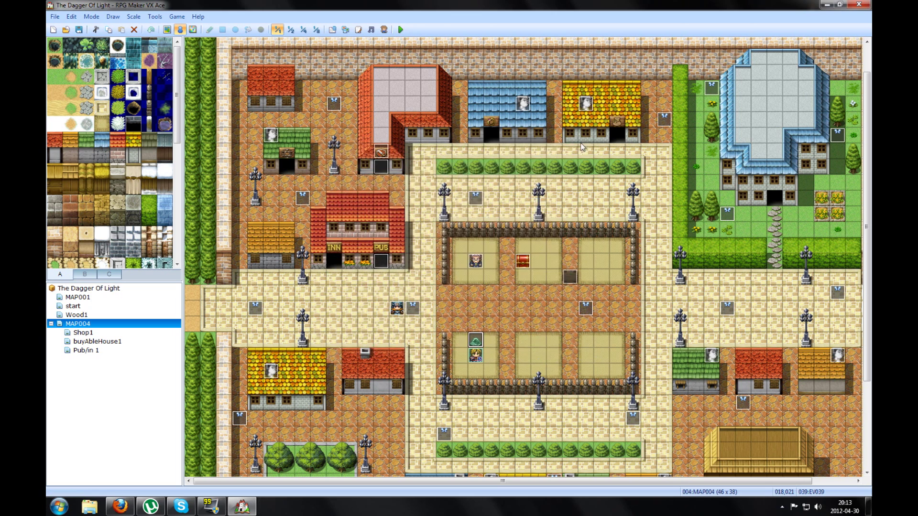
click(508, 324)
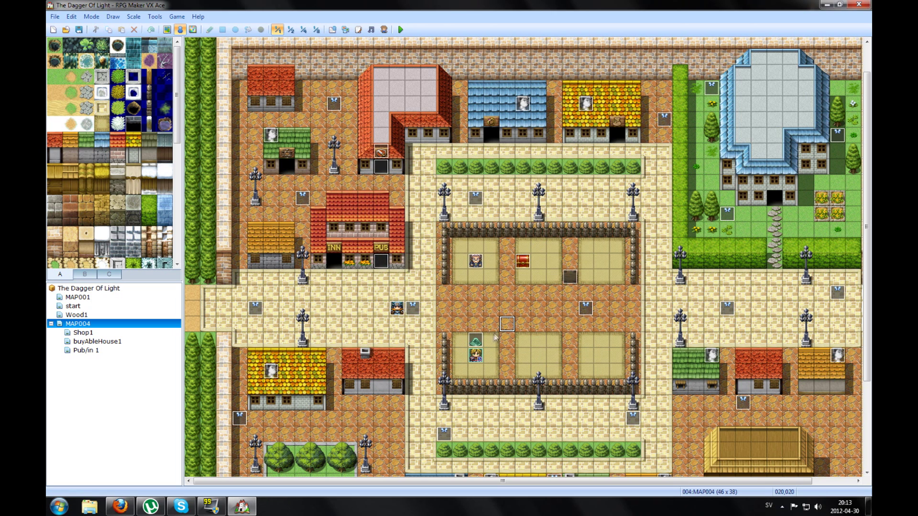